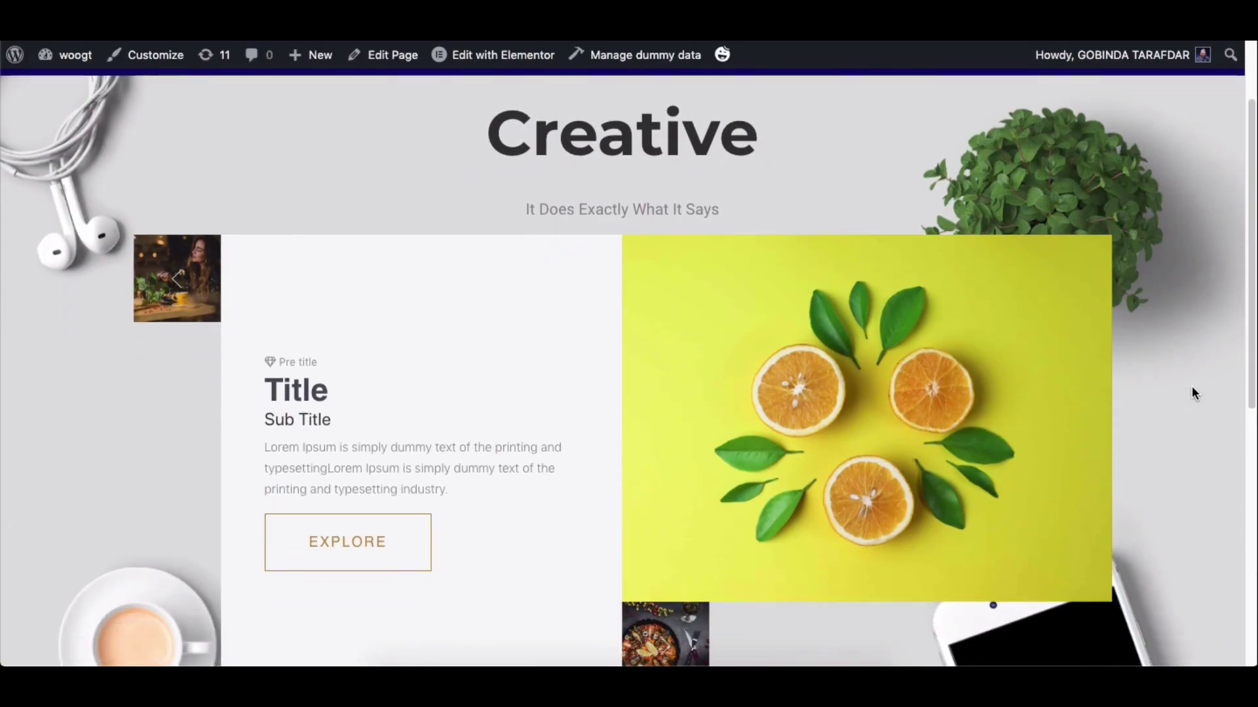
Look through the slides of the finished Creative Slider on the live page
{"action": "scroll", "coordinate": [1189, 391], "scroll_direction": "down", "scroll_amount": 1}
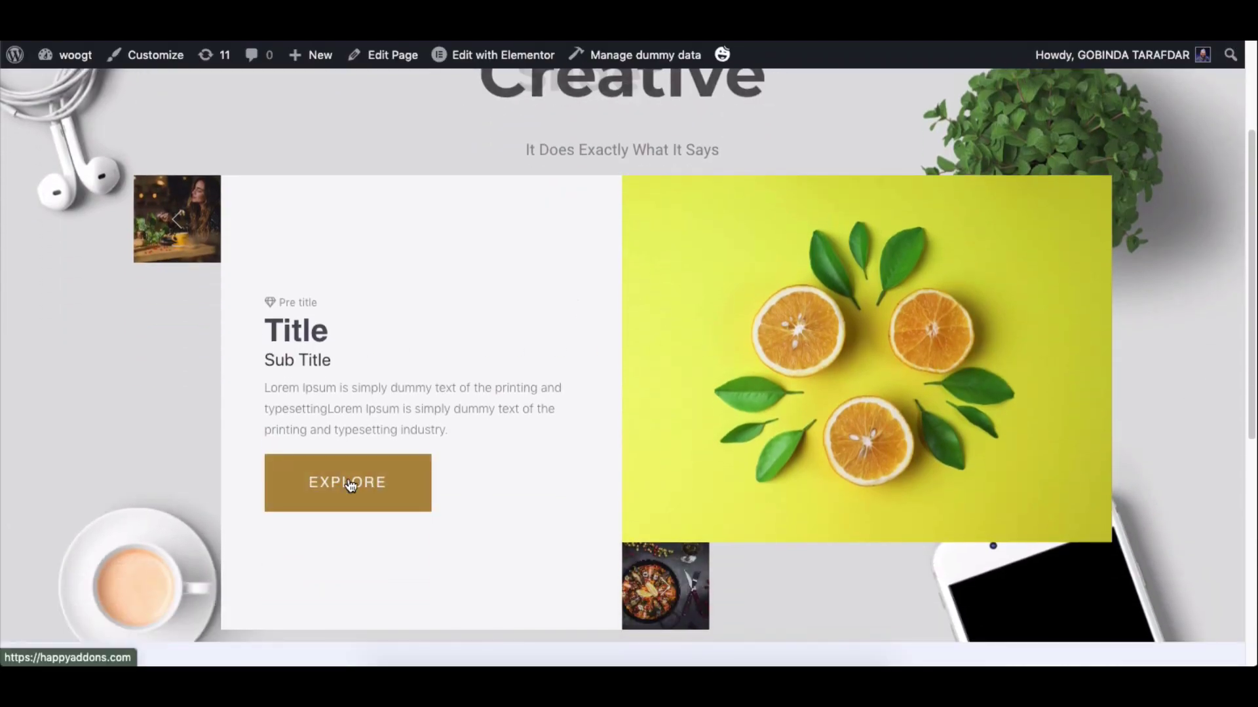
{"action": "left_click", "coordinate": [672, 586]}
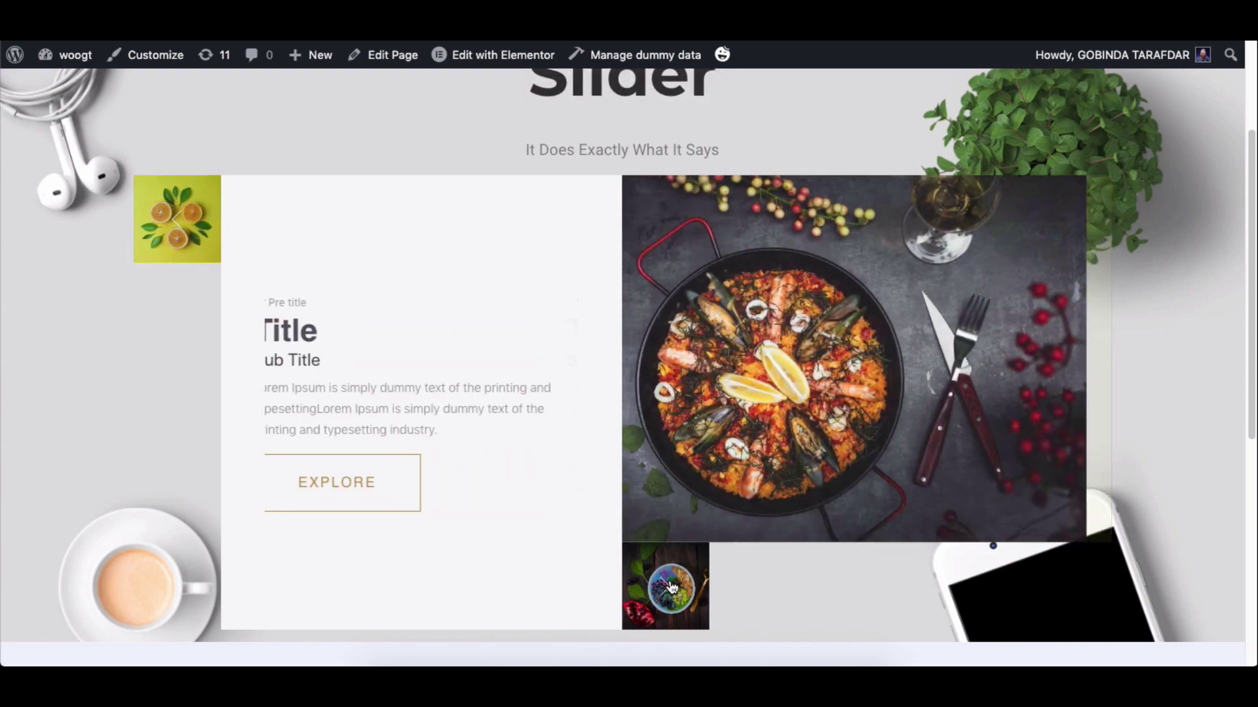
{"action": "left_click", "coordinate": [671, 586]}
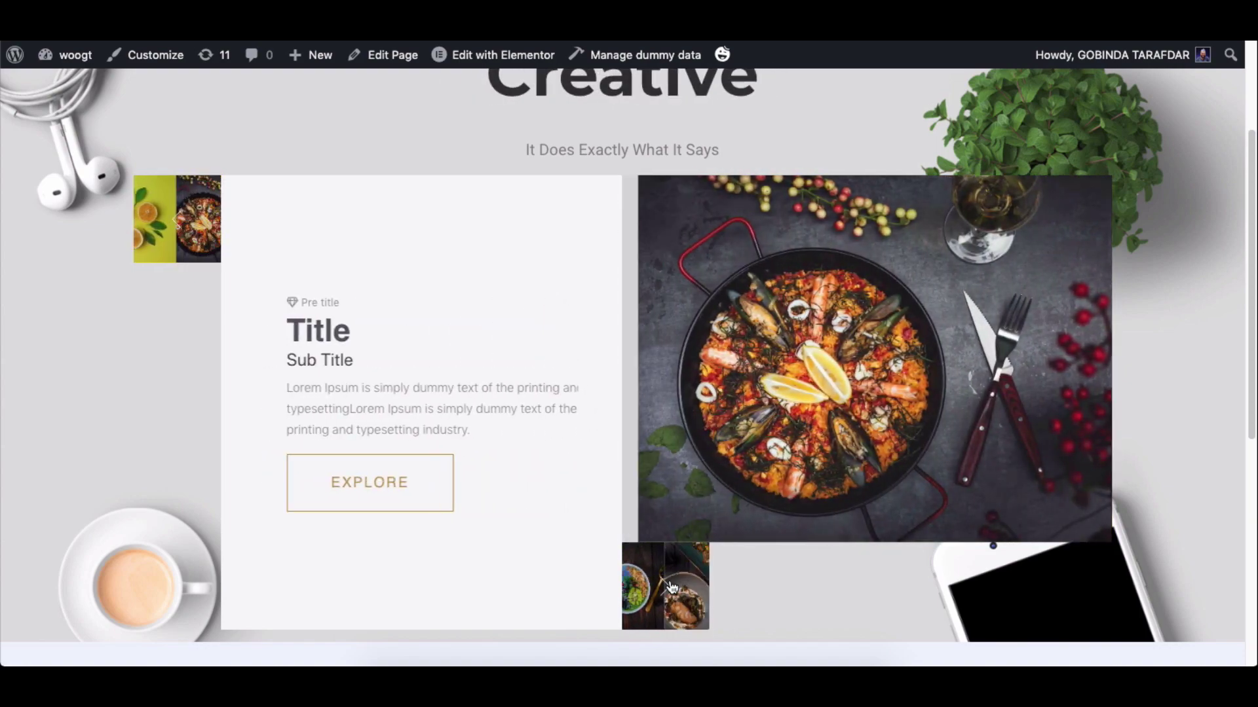
{"action": "left_click", "coordinate": [671, 586]}
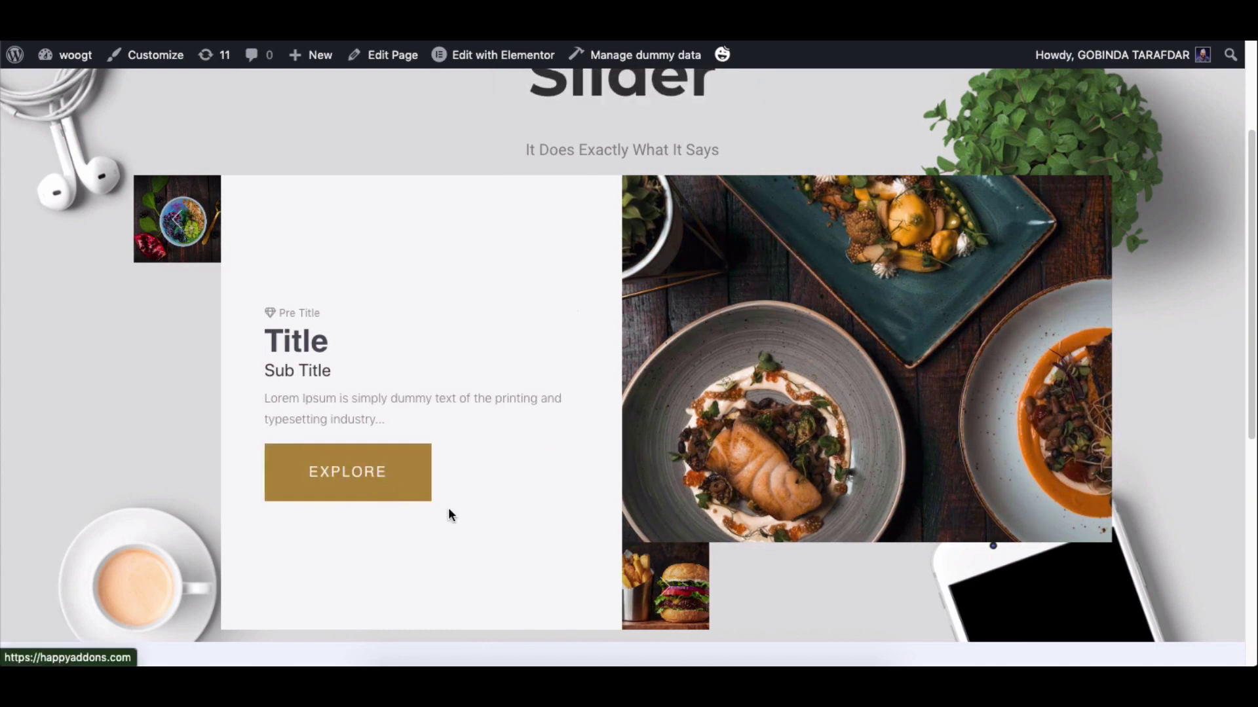
{"action": "left_click", "coordinate": [668, 586]}
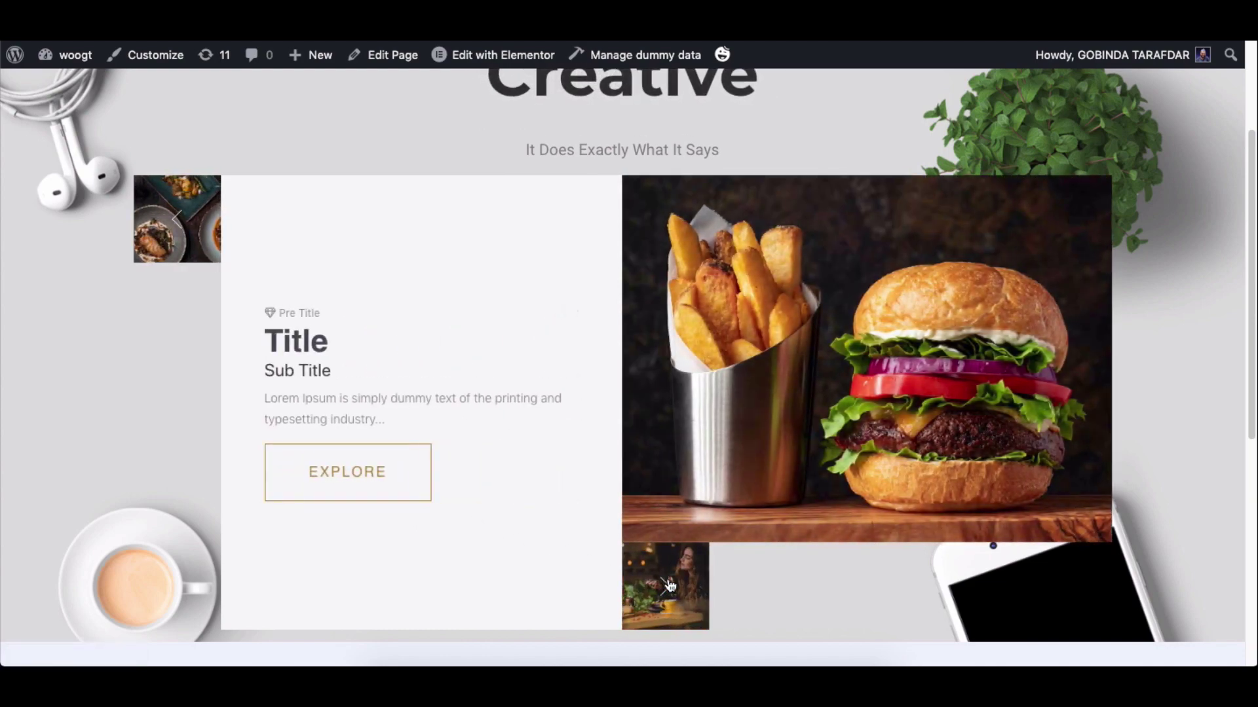
{"action": "scroll", "coordinate": [668, 590], "scroll_direction": "up", "scroll_amount": 1}
{"action": "left_click", "coordinate": [669, 616]}
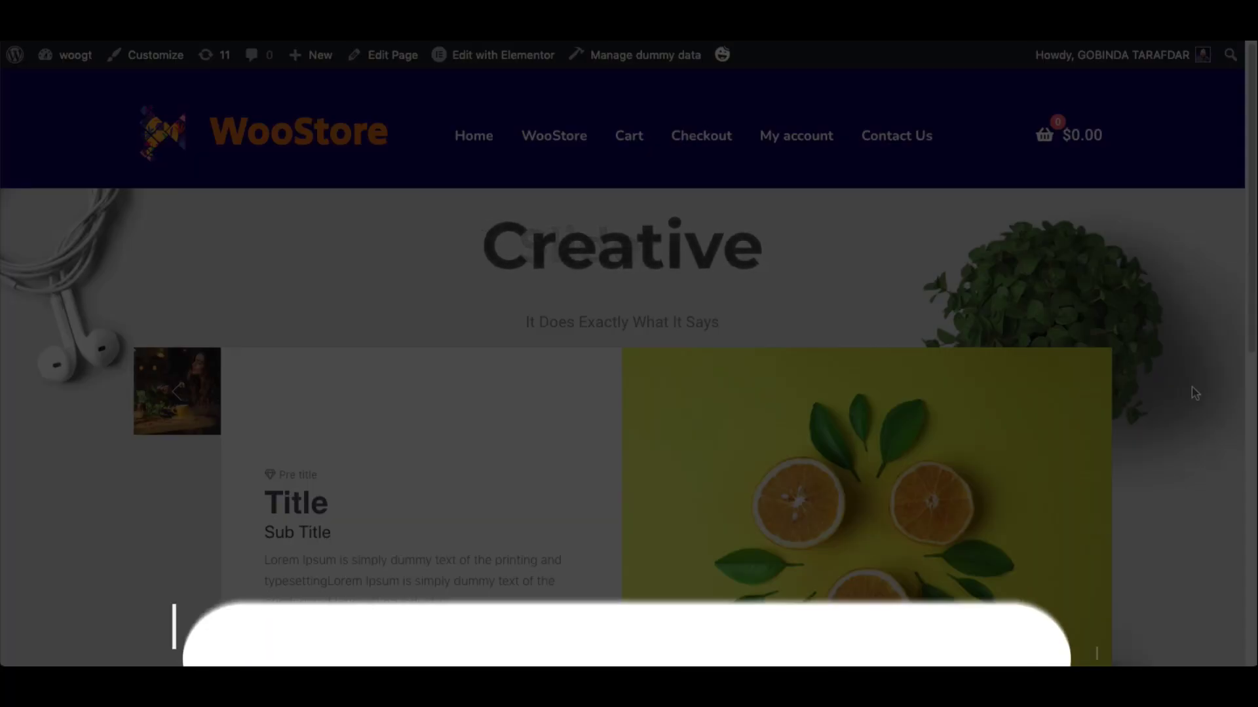
Find the widget by searching for "creative" and place a Creative Slider in the empty full-width container below the three-column row
{"action": "scroll", "coordinate": [1182, 389], "scroll_direction": "down", "scroll_amount": 3}
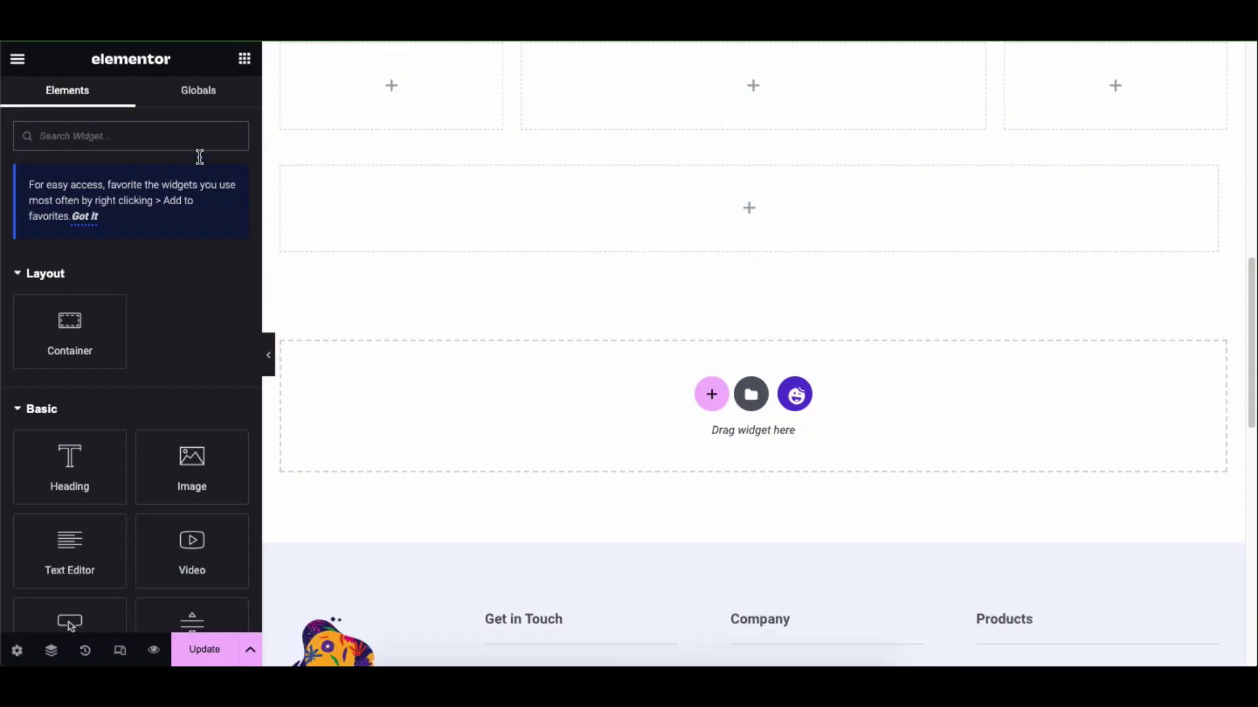
{"action": "left_click", "coordinate": [104, 139]}
{"action": "type", "text": "creative"}
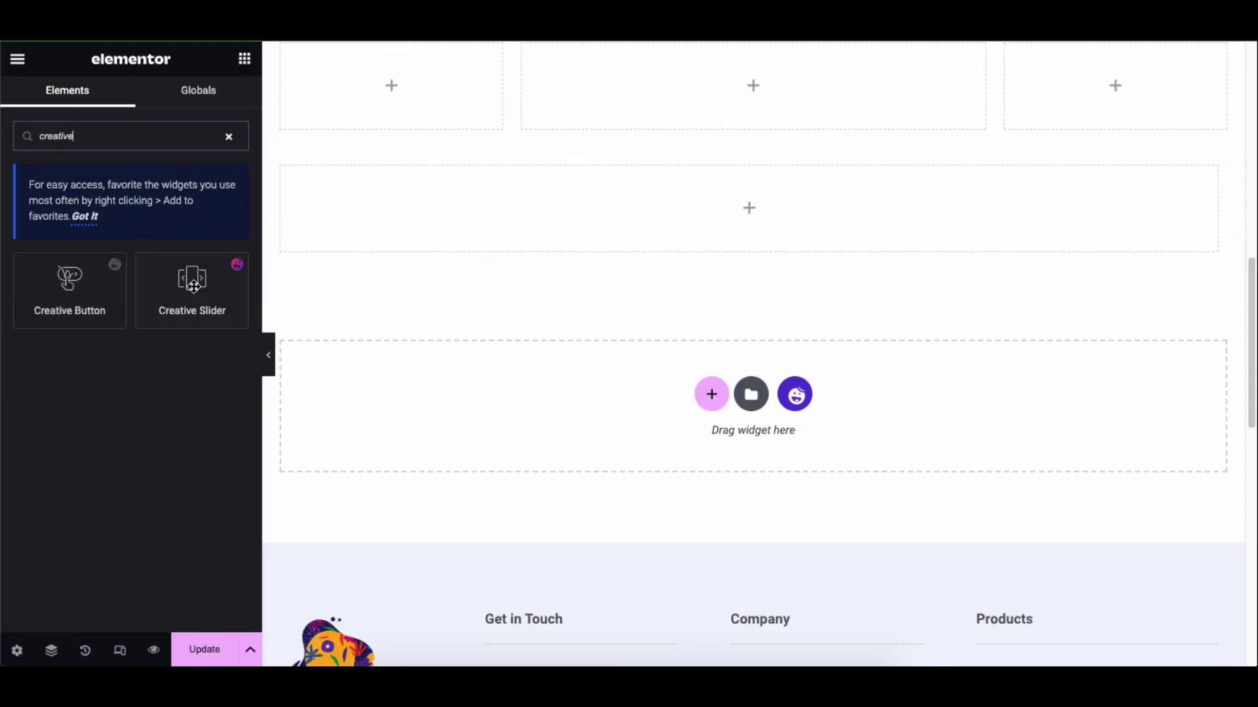
{"action": "left_click_drag", "start_coordinate": [193, 286], "coordinate": [708, 221]}
{"action": "left_click", "coordinate": [793, 564]}
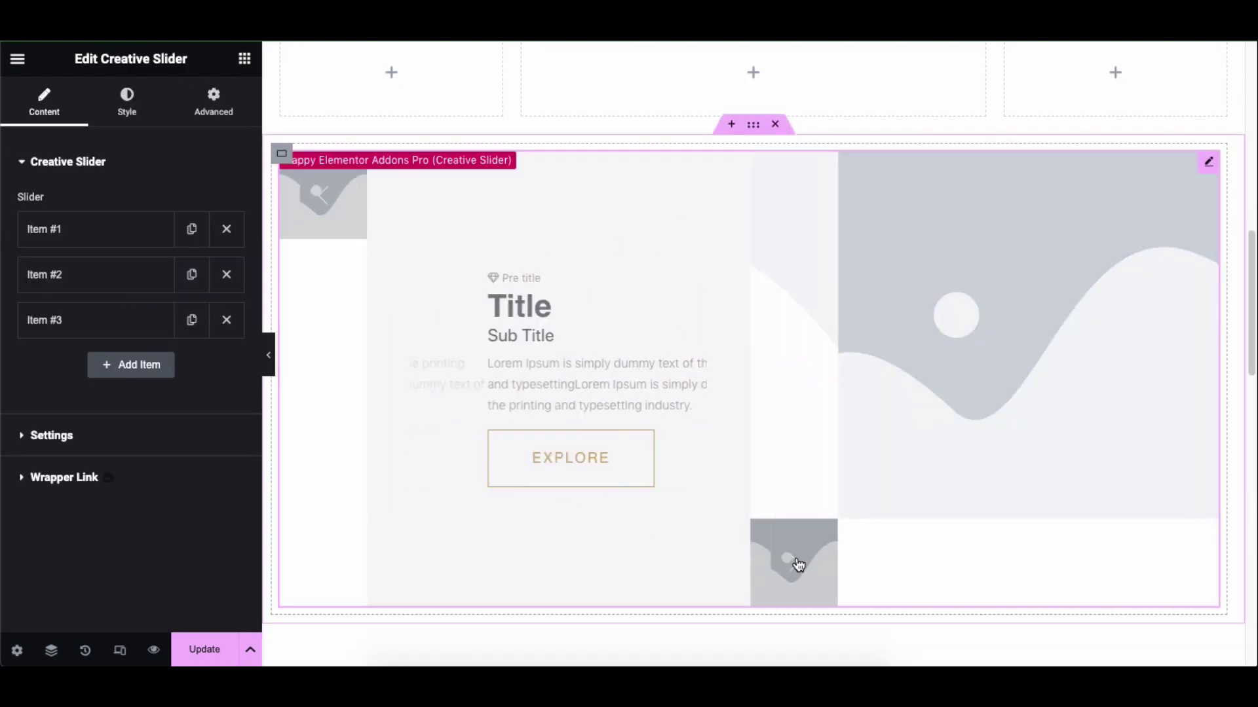
Set the first slide's pre title to "Pre Title"
{"action": "left_click", "coordinate": [124, 161]}
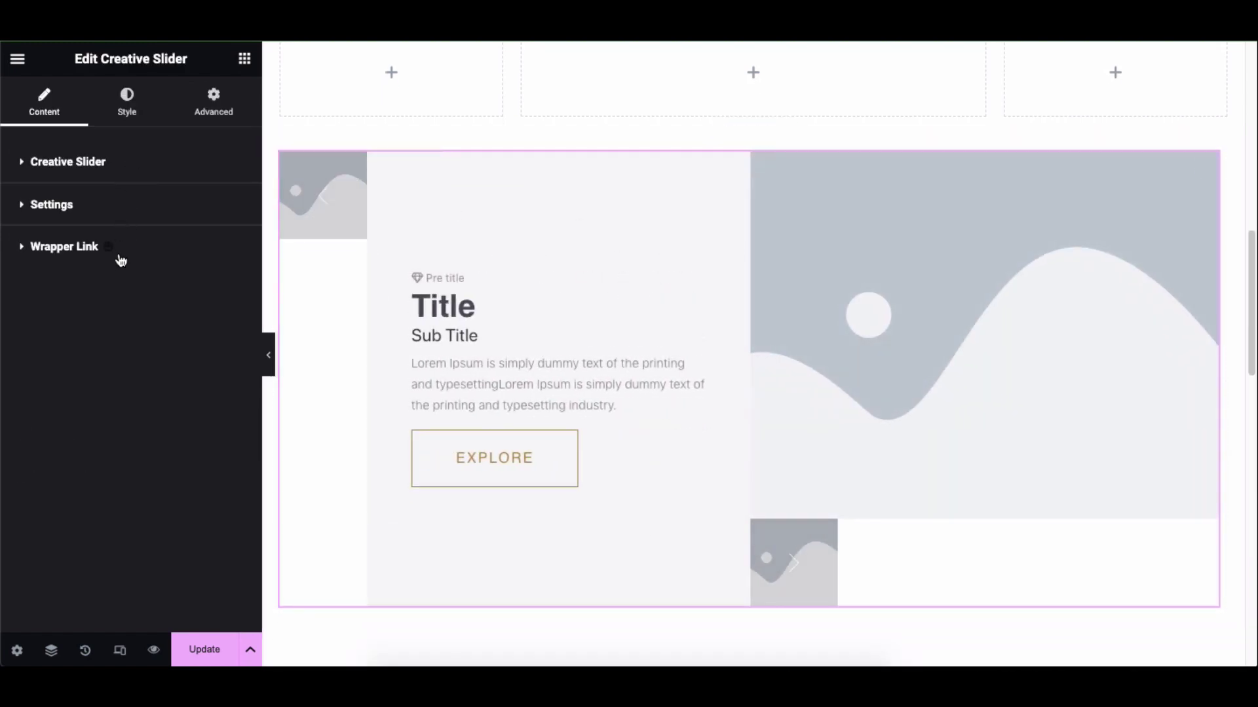
{"action": "left_click", "coordinate": [124, 169]}
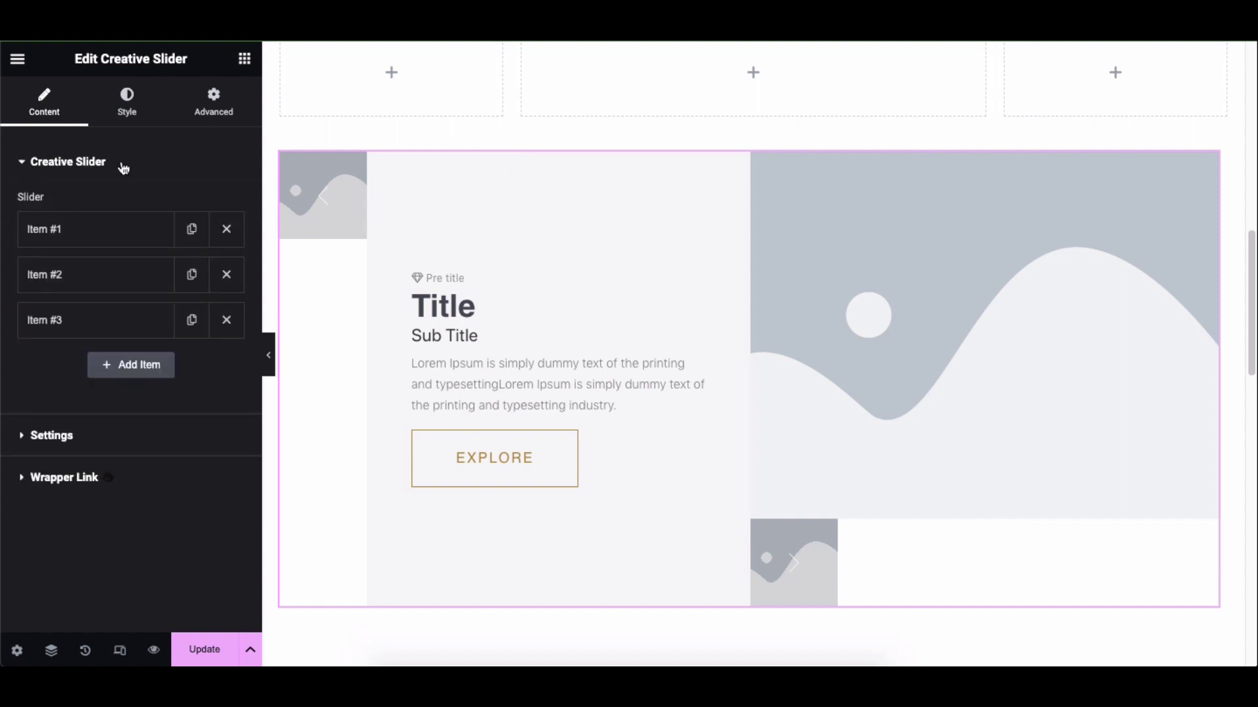
{"action": "left_click", "coordinate": [112, 235]}
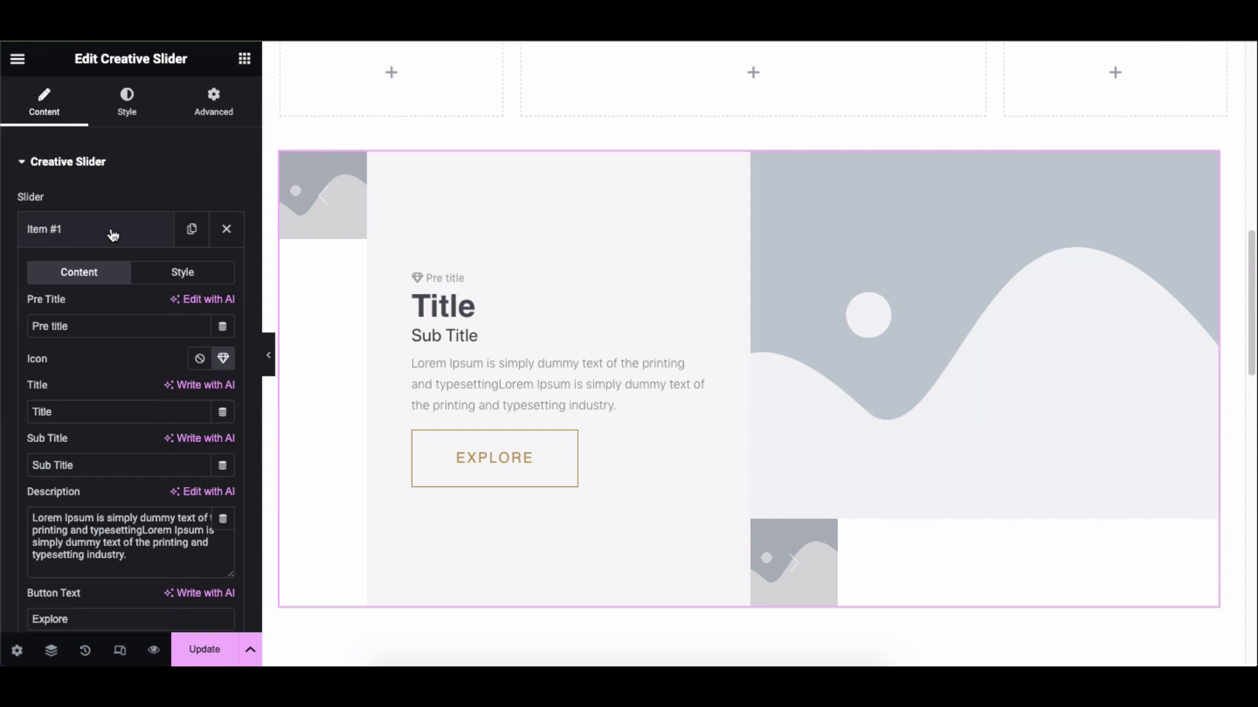
{"action": "left_click", "coordinate": [100, 326]}
{"action": "key", "text": "BackSpace"}
{"action": "key", "text": "BackSpace"}
{"action": "key", "text": "BackSpace"}
{"action": "key", "text": "BackSpace"}
{"action": "key", "text": "BackSpace"}
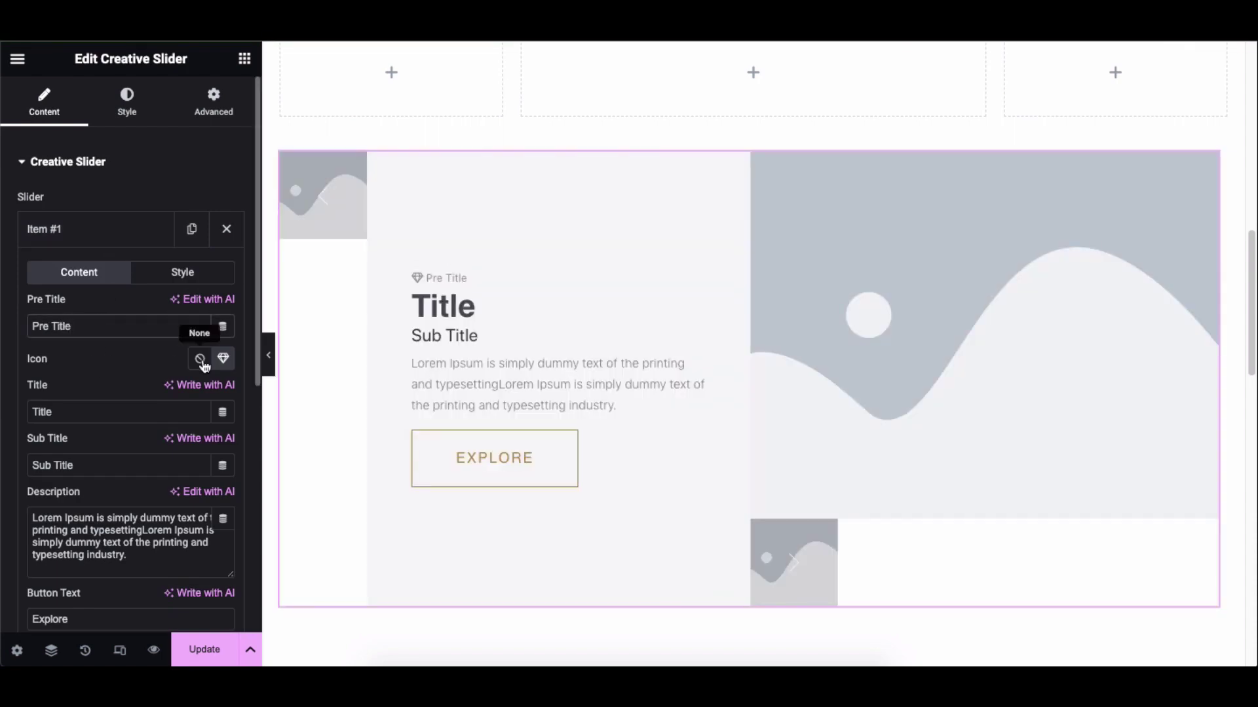
Set the first slide's title to "New Title" and its sub title to "My Sub Title"
{"action": "left_click", "coordinate": [137, 409]}
{"action": "key", "text": "ctrl+a"}
{"action": "type", "text": "New"}
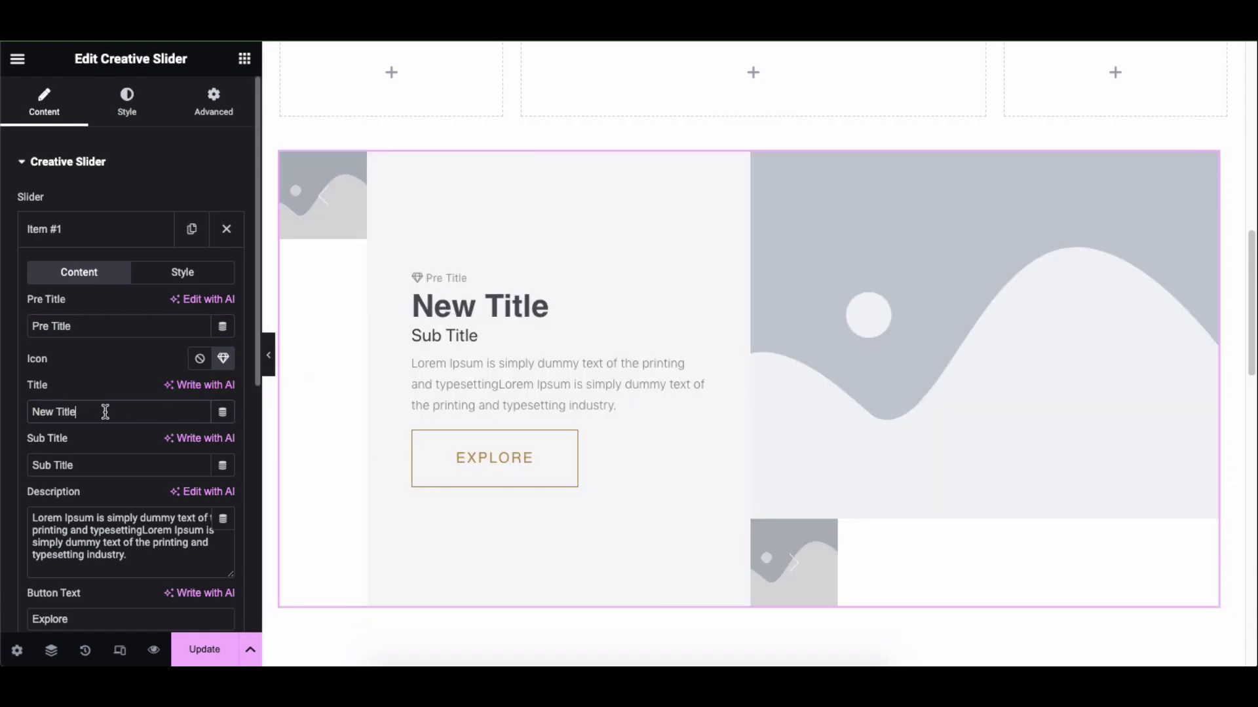
{"action": "scroll", "coordinate": [101, 416], "scroll_direction": "down", "scroll_amount": 1}
{"action": "left_click", "coordinate": [88, 438]}
{"action": "key", "text": "Home"}
{"action": "type", "text": "My"}
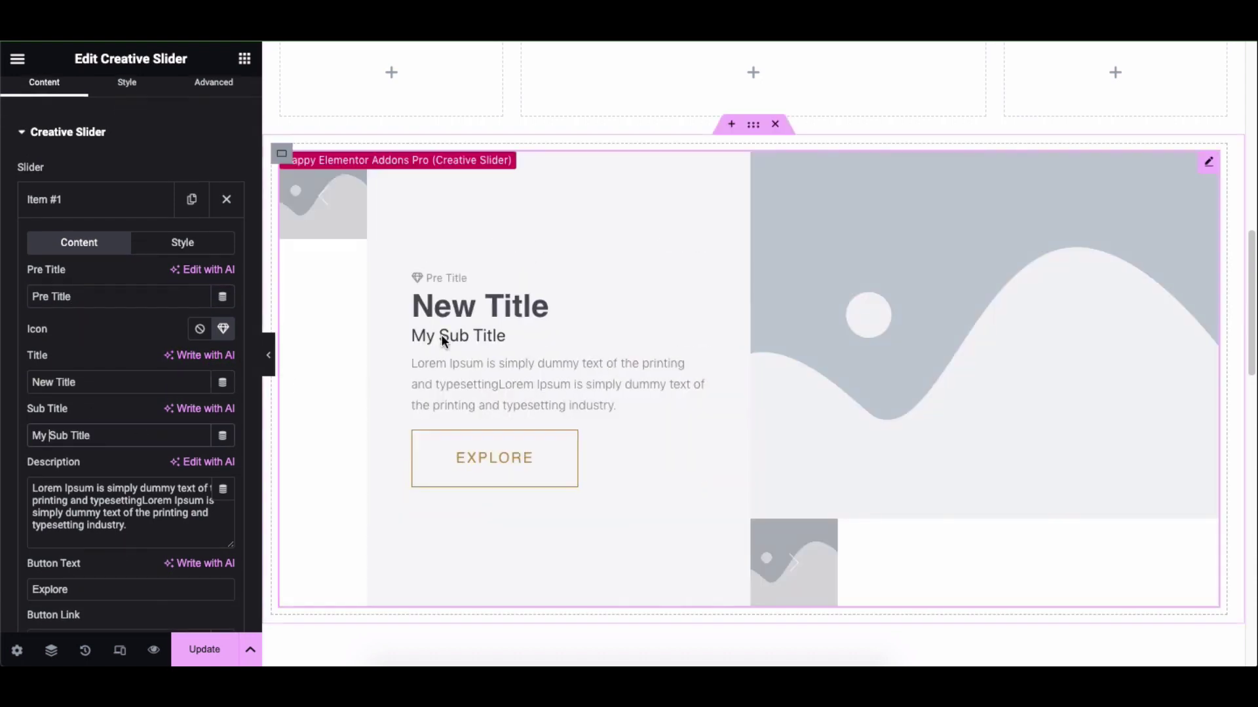
Set the first slide's description to "Here's the image description" and its button text to "Learn More"
{"action": "left_click", "coordinate": [143, 525]}
{"action": "key", "text": "ctrl+a"}
{"action": "type", "text": "Here's the image desc"}
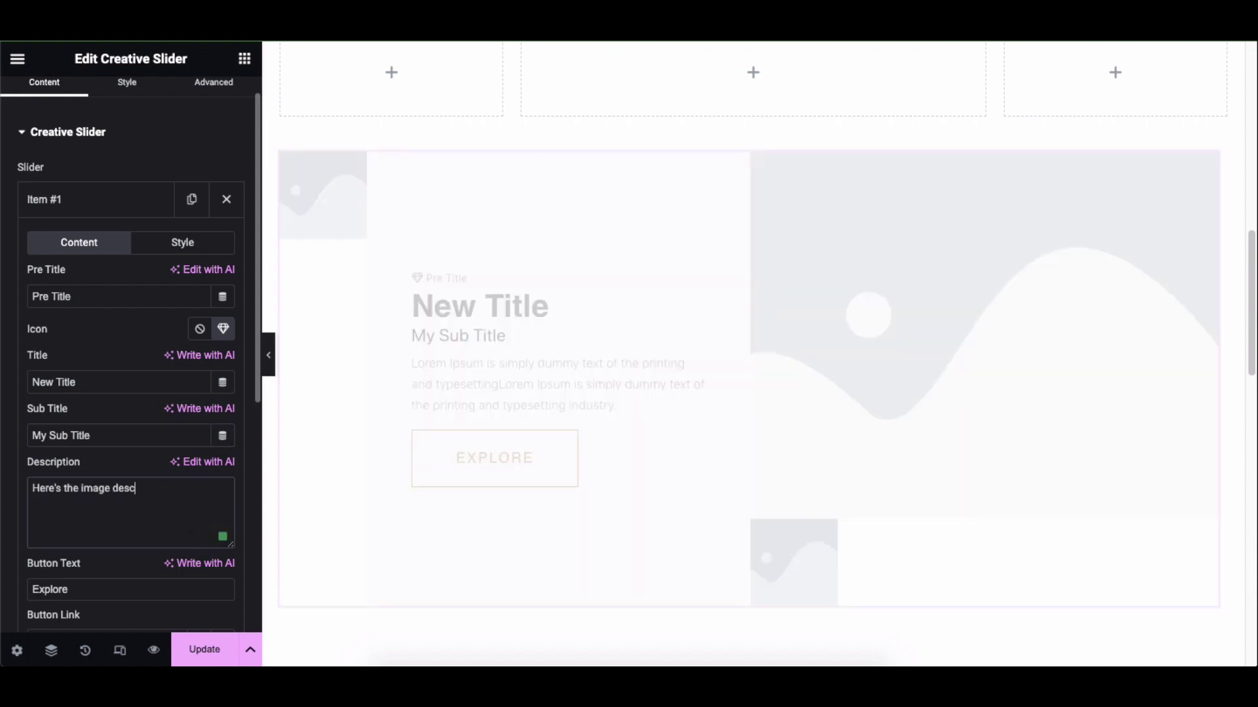
{"action": "type", "text": "ription"}
{"action": "scroll", "coordinate": [113, 385], "scroll_direction": "down", "scroll_amount": 3}
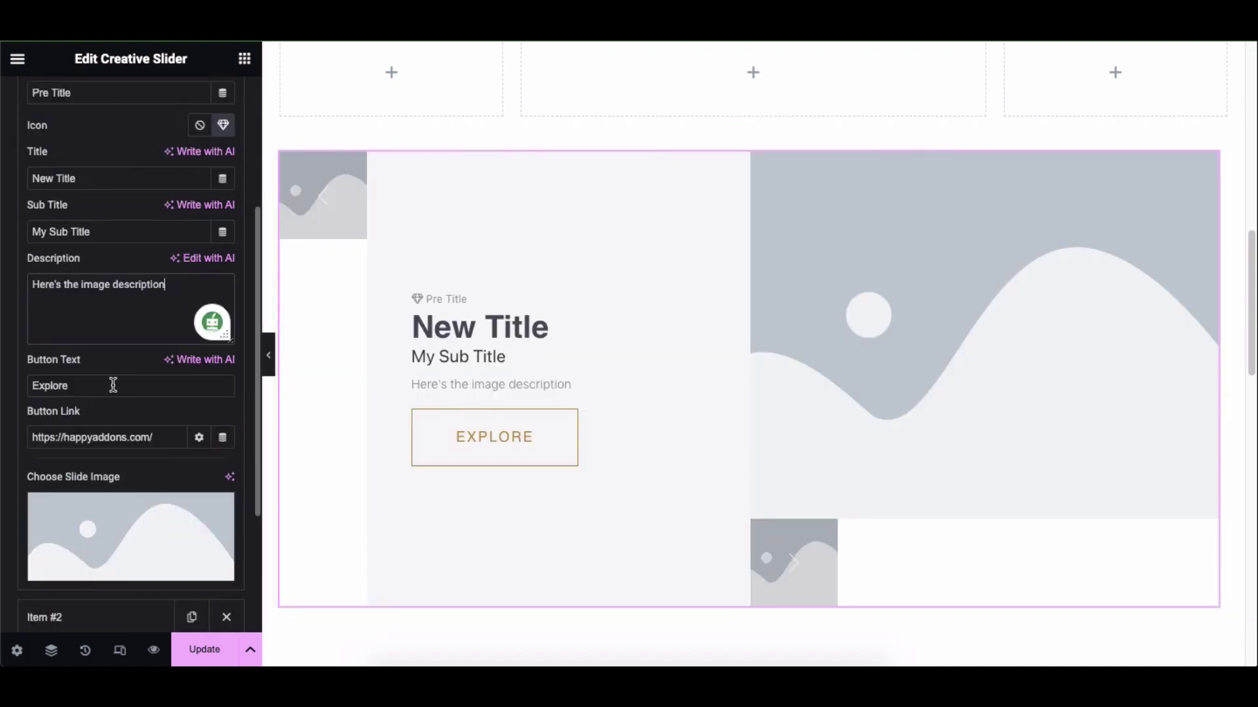
{"action": "left_click", "coordinate": [114, 385]}
{"action": "key", "text": "ctrl+a"}
{"action": "type", "text": "Learn More"}
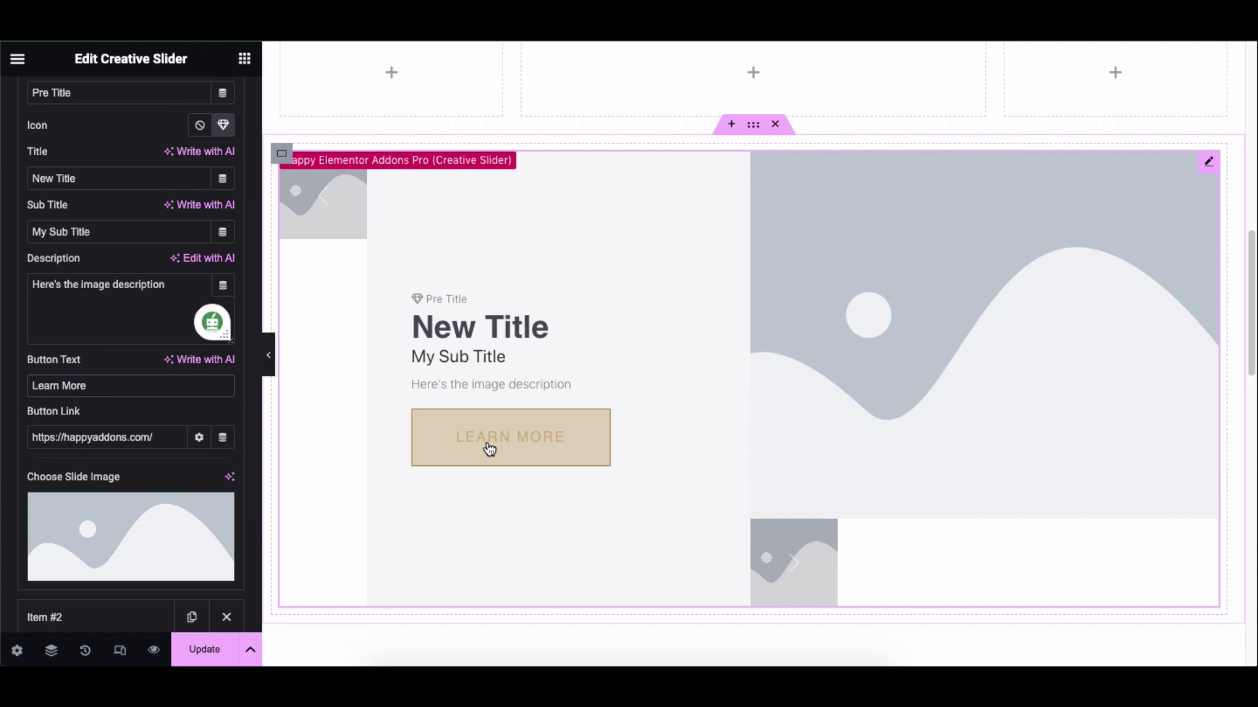
Use the media library photo awwl29-vx7y.jpg, a white plate on a black surface, as the first slide's image
{"action": "scroll", "coordinate": [110, 385], "scroll_direction": "down", "scroll_amount": 3}
{"action": "left_click", "coordinate": [123, 318]}
{"action": "left_click", "coordinate": [269, 269]}
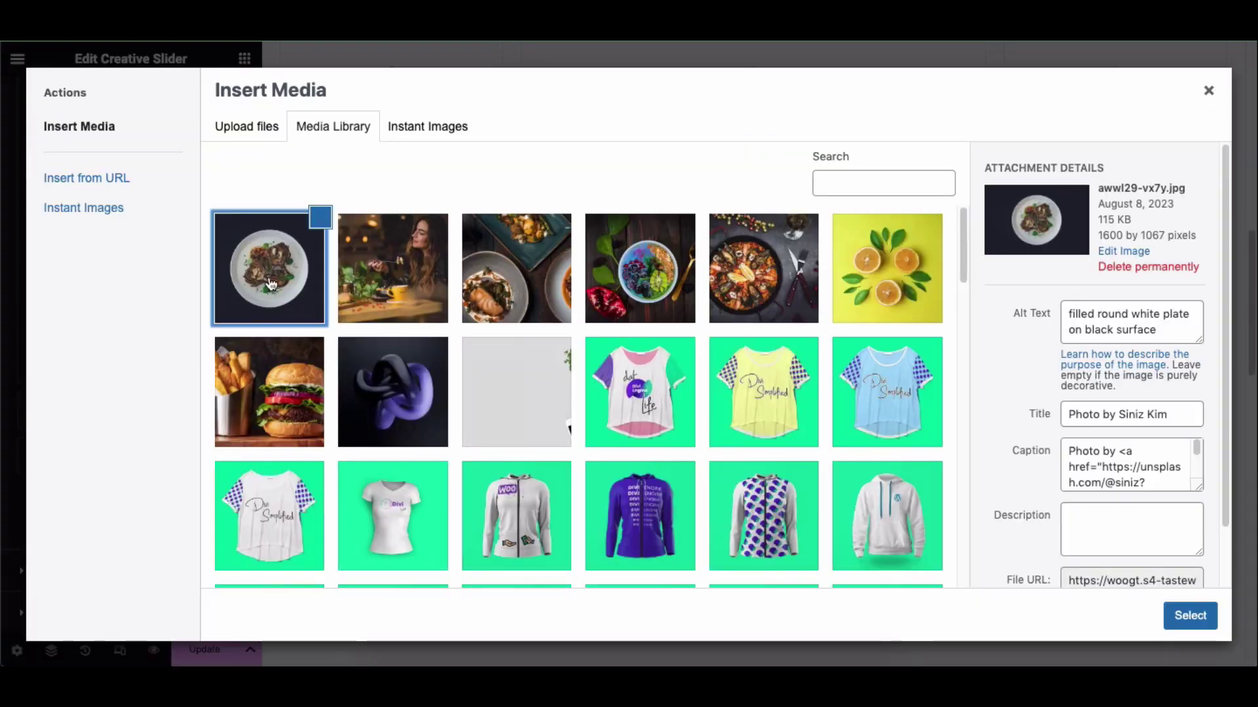
{"action": "left_click", "coordinate": [1190, 616]}
{"action": "scroll", "coordinate": [171, 253], "scroll_direction": "up", "scroll_amount": 1}
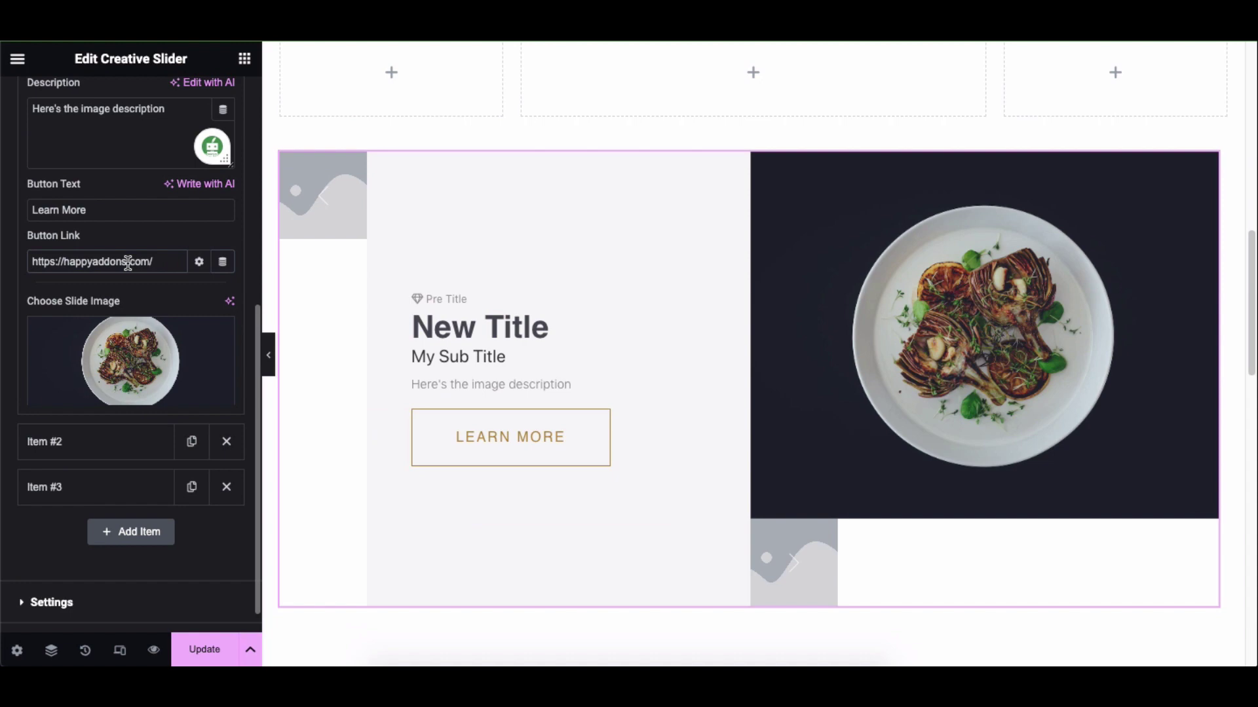
Try a background color on the first slide, reset it, and view the pre title's typography options
{"action": "scroll", "coordinate": [129, 262], "scroll_direction": "up", "scroll_amount": 6}
{"action": "left_click", "coordinate": [186, 275]}
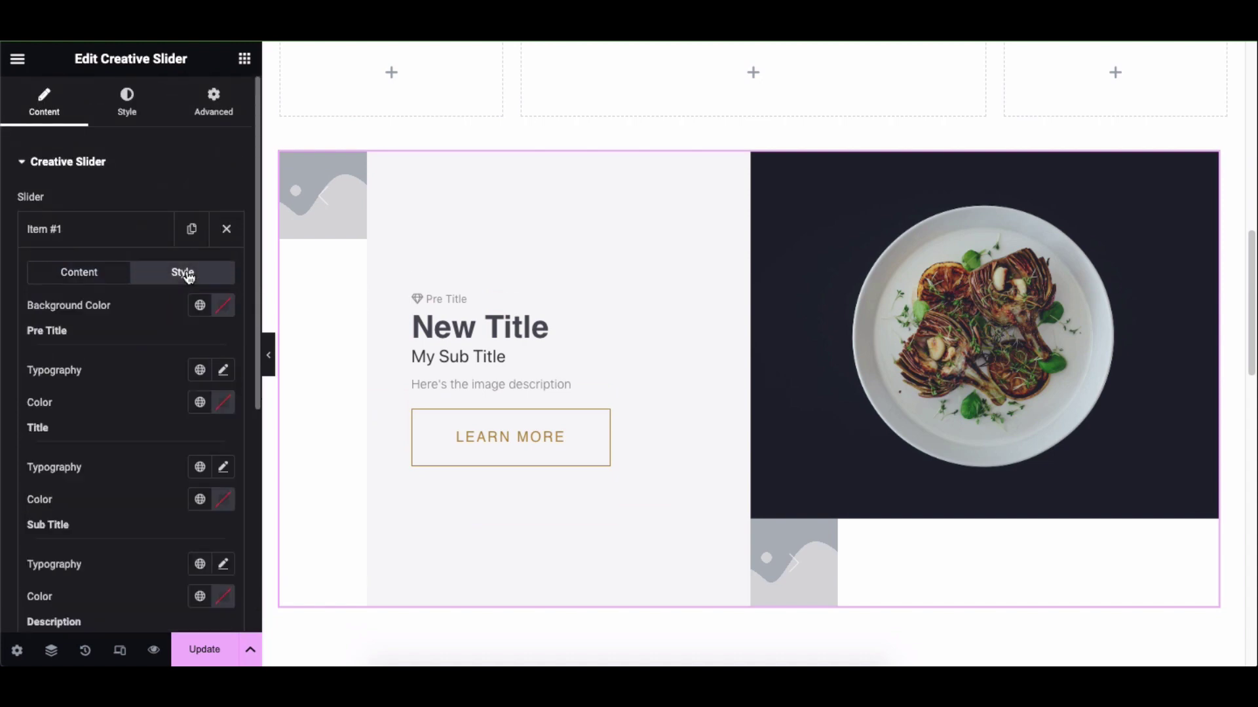
{"action": "left_click", "coordinate": [225, 310]}
{"action": "left_click_drag", "start_coordinate": [300, 393], "coordinate": [213, 392]}
{"action": "left_click", "coordinate": [252, 340]}
{"action": "left_click", "coordinate": [224, 372]}
{"action": "left_click", "coordinate": [176, 369]}
{"action": "scroll", "coordinate": [229, 374], "scroll_direction": "down", "scroll_amount": 1}
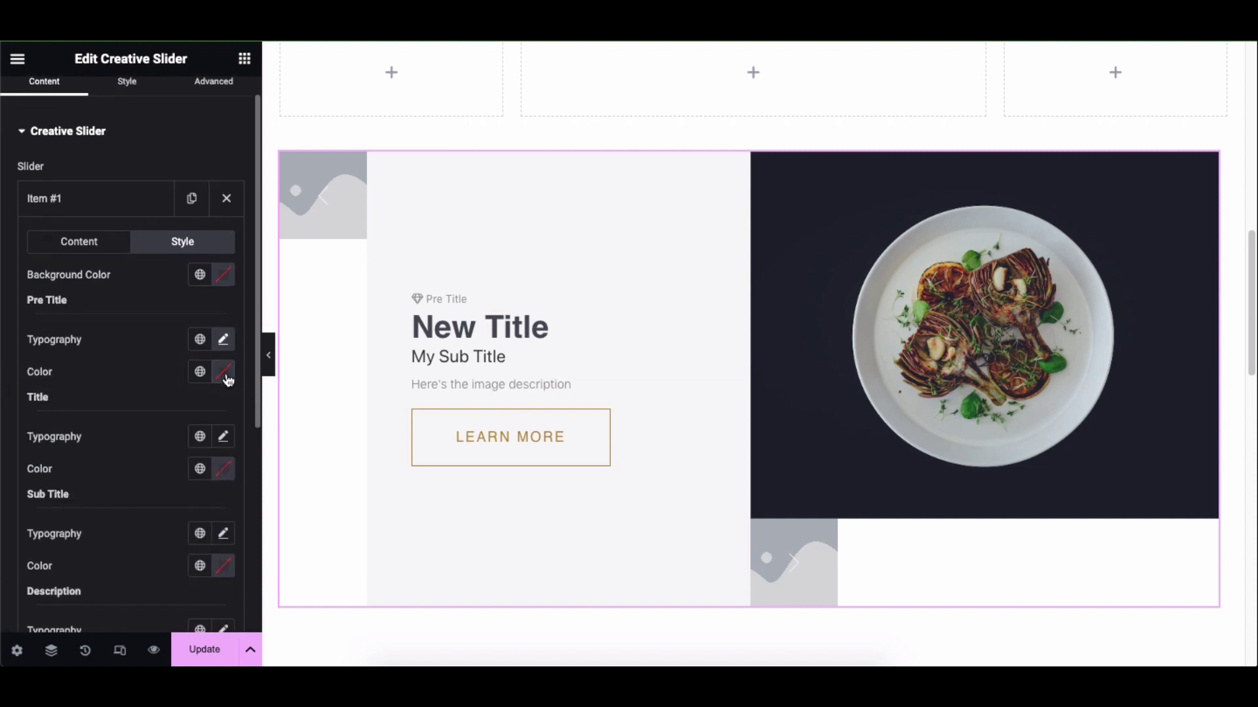
Try the first slide's pre title color, reset it, and view the title's typography options
{"action": "left_click", "coordinate": [223, 372]}
{"action": "left_click", "coordinate": [253, 408]}
{"action": "scroll", "coordinate": [229, 314], "scroll_direction": "down", "scroll_amount": 3}
{"action": "left_click", "coordinate": [224, 300]}
{"action": "left_click", "coordinate": [142, 292]}
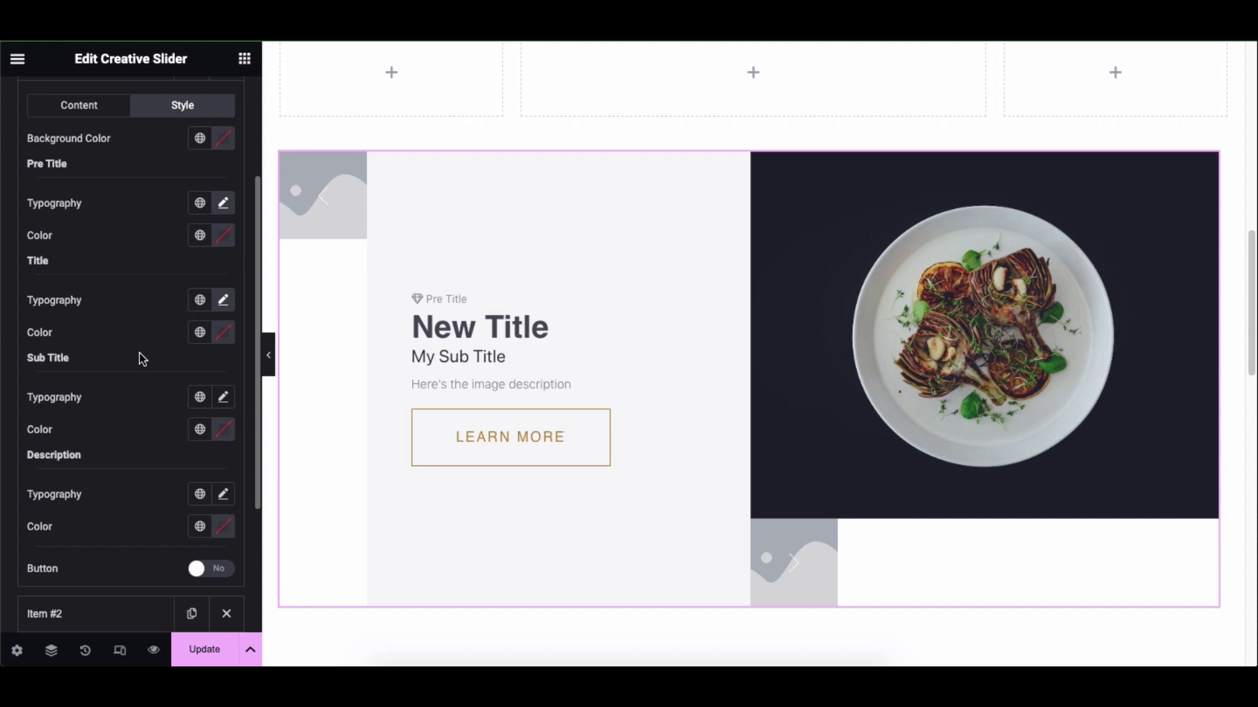
Try the title color and a sub title color of #C01C1C on the first slide, and reset both
{"action": "left_click", "coordinate": [224, 332]}
{"action": "left_click", "coordinate": [252, 368]}
{"action": "left_click", "coordinate": [226, 433]}
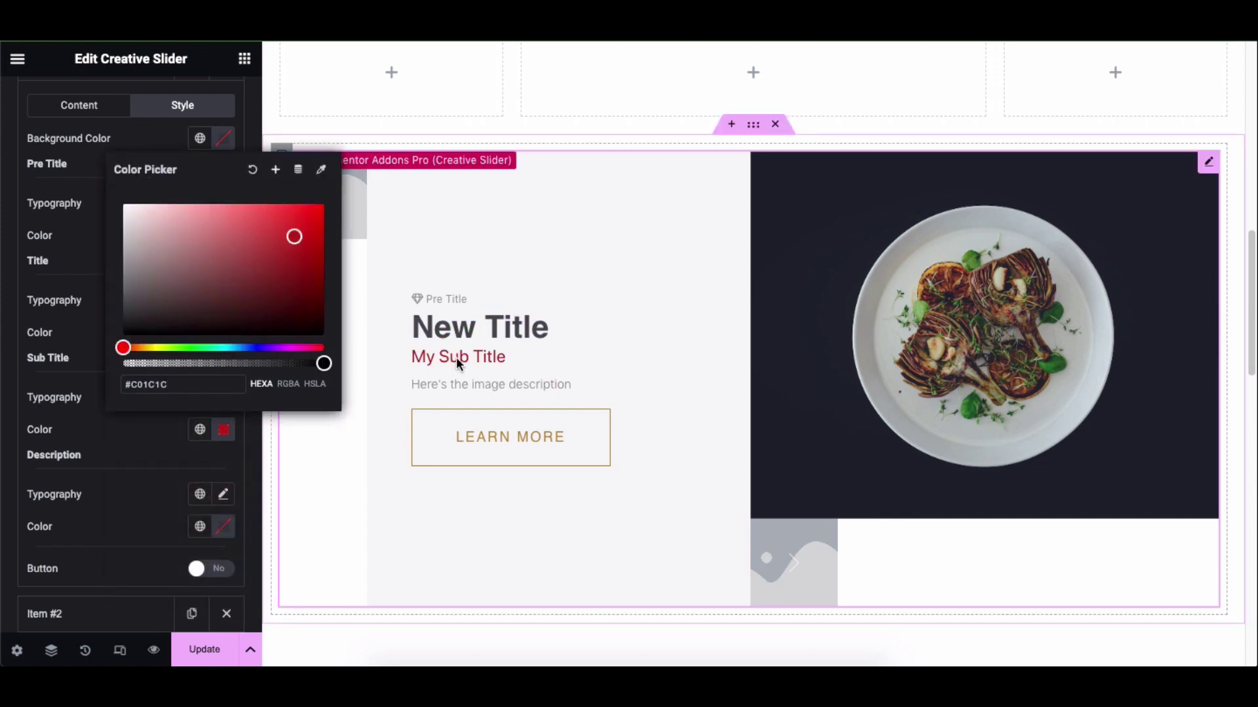
{"action": "left_click", "coordinate": [252, 170]}
View the description's typography options, try the description color #E22525, and reset it
{"action": "scroll", "coordinate": [141, 429], "scroll_direction": "down", "scroll_amount": 2}
{"action": "left_click", "coordinate": [224, 418]}
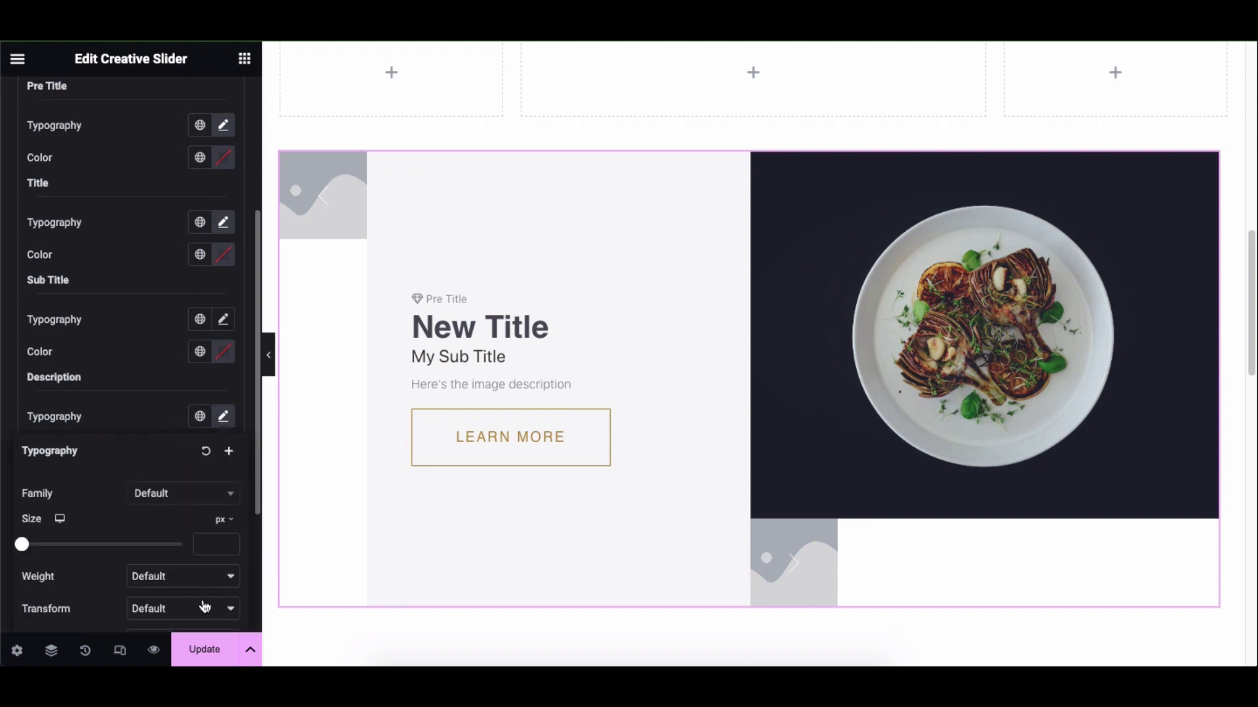
{"action": "left_click", "coordinate": [224, 418]}
{"action": "left_click", "coordinate": [224, 451]}
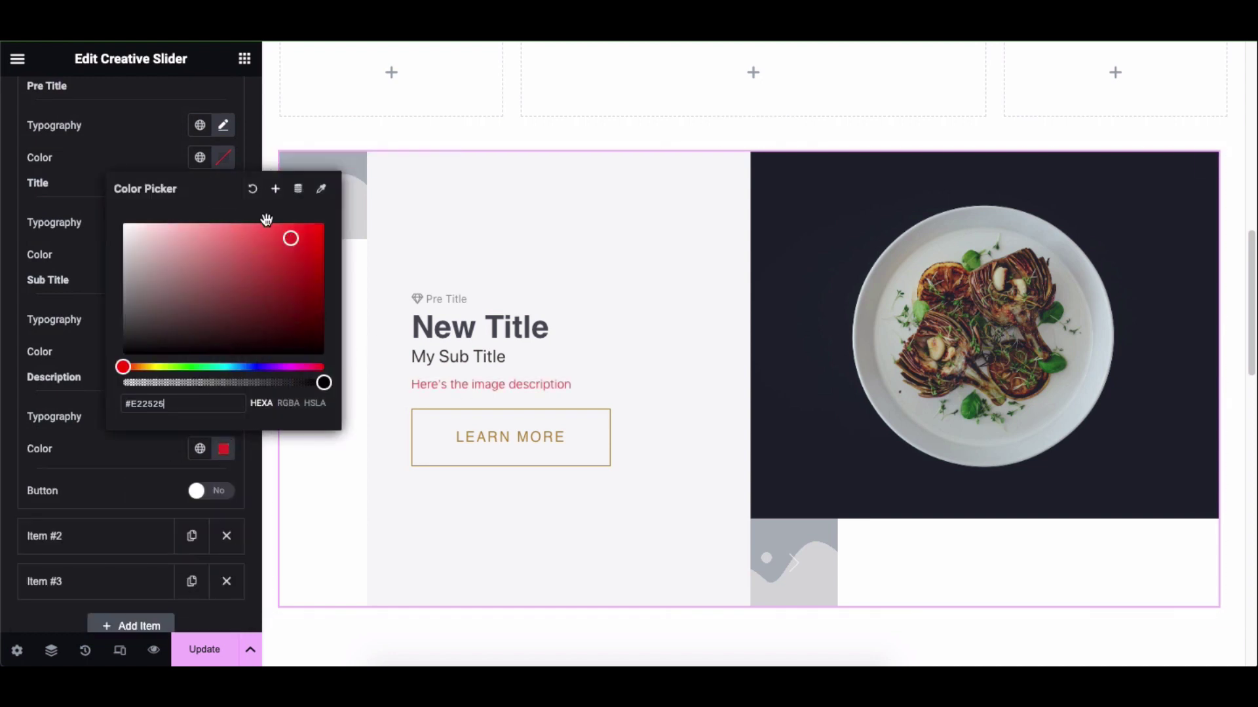
{"action": "left_click", "coordinate": [252, 189]}
Enable the first slide's custom button styling to view its options, disable it again, and collapse the slide's settings
{"action": "left_click", "coordinate": [209, 498]}
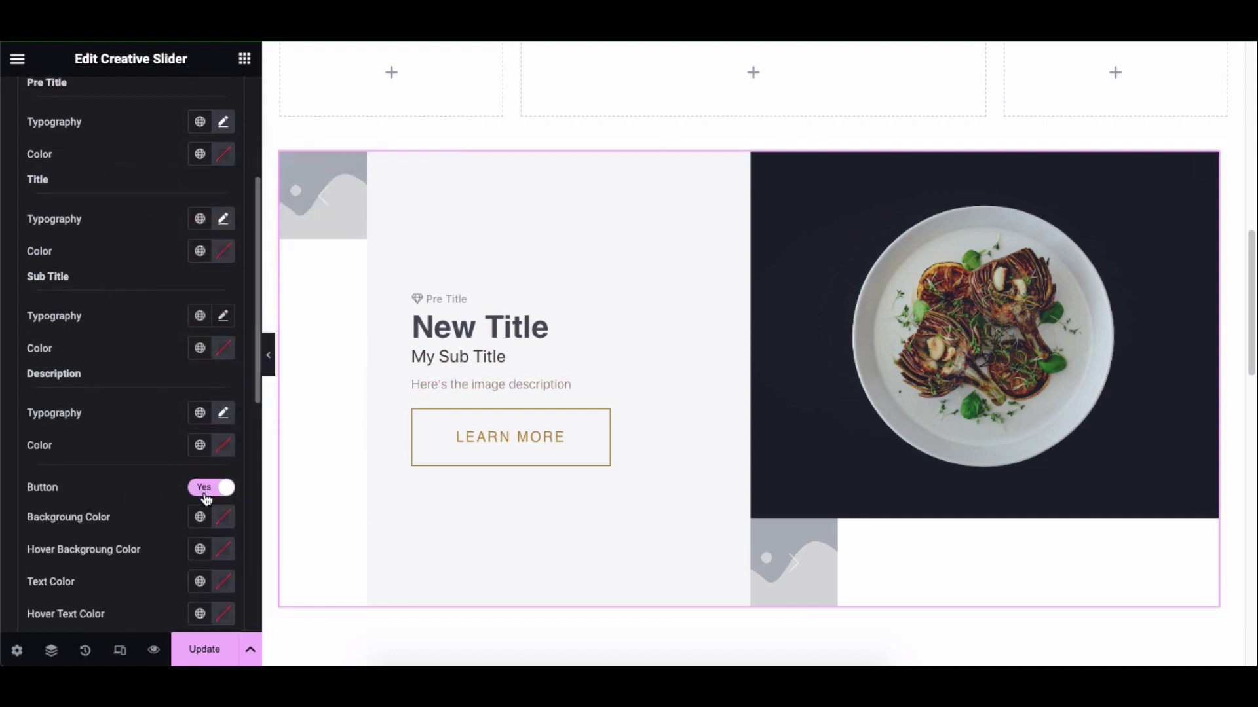
{"action": "scroll", "coordinate": [223, 505], "scroll_direction": "down", "scroll_amount": 2}
{"action": "scroll", "coordinate": [229, 524], "scroll_direction": "down", "scroll_amount": 1}
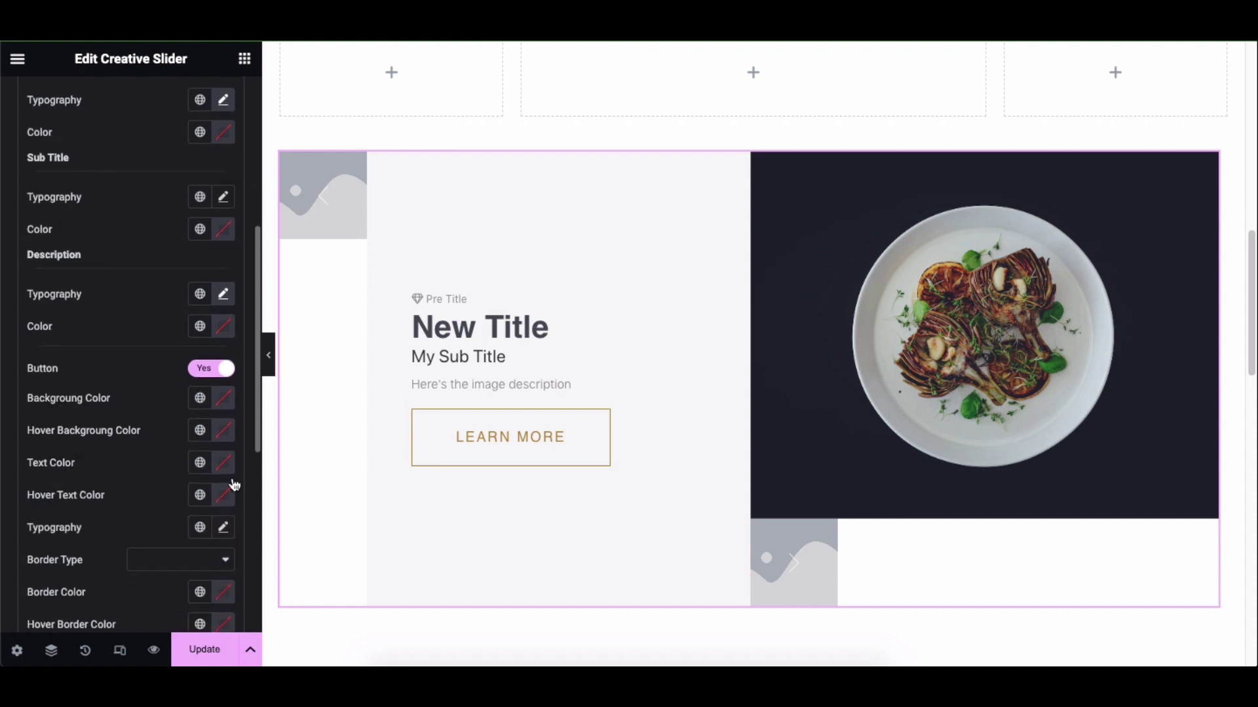
{"action": "left_click", "coordinate": [216, 370]}
{"action": "scroll", "coordinate": [129, 360], "scroll_direction": "up", "scroll_amount": 5}
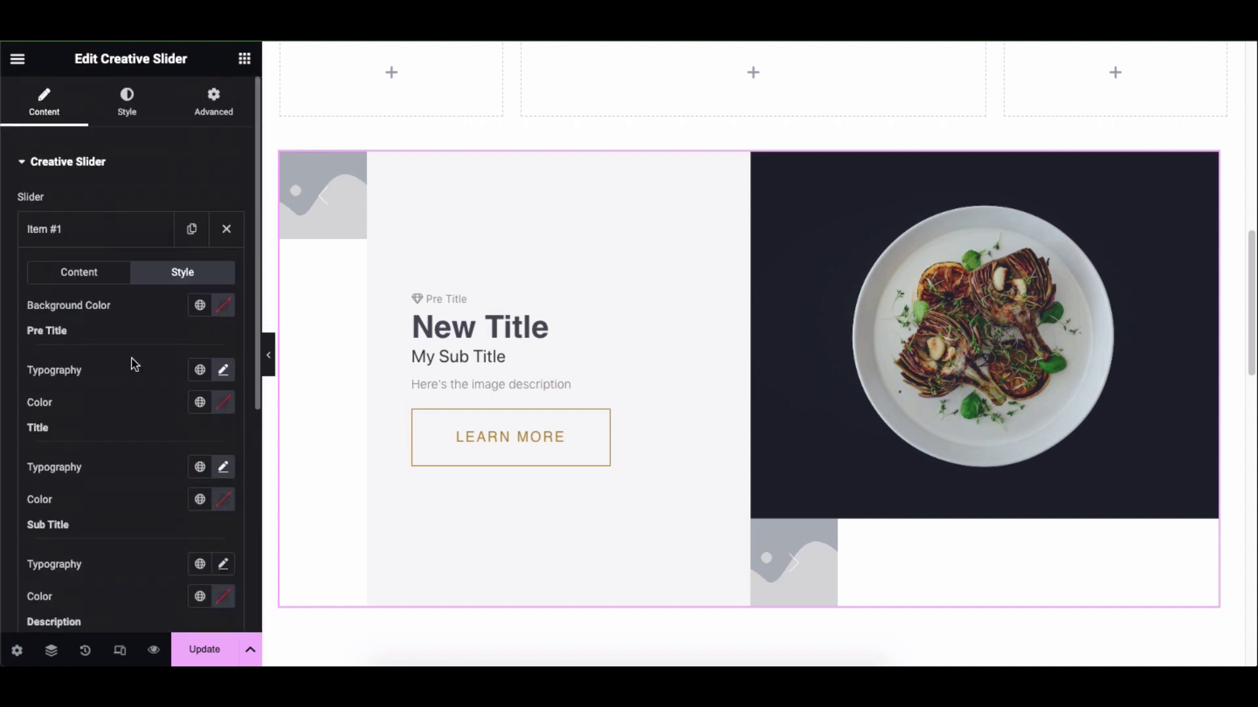
{"action": "left_click", "coordinate": [121, 236]}
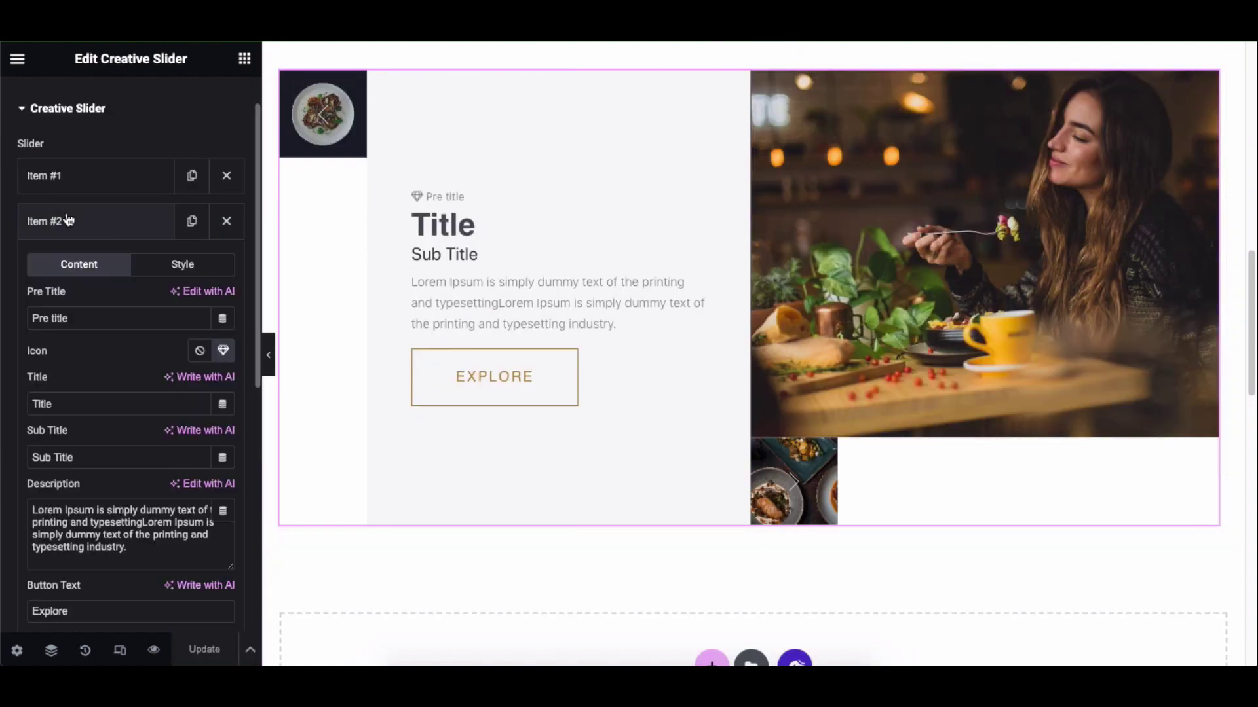
Review the content settings and slide images of items 2 to 5
{"action": "scroll", "coordinate": [77, 275], "scroll_direction": "down", "scroll_amount": 4}
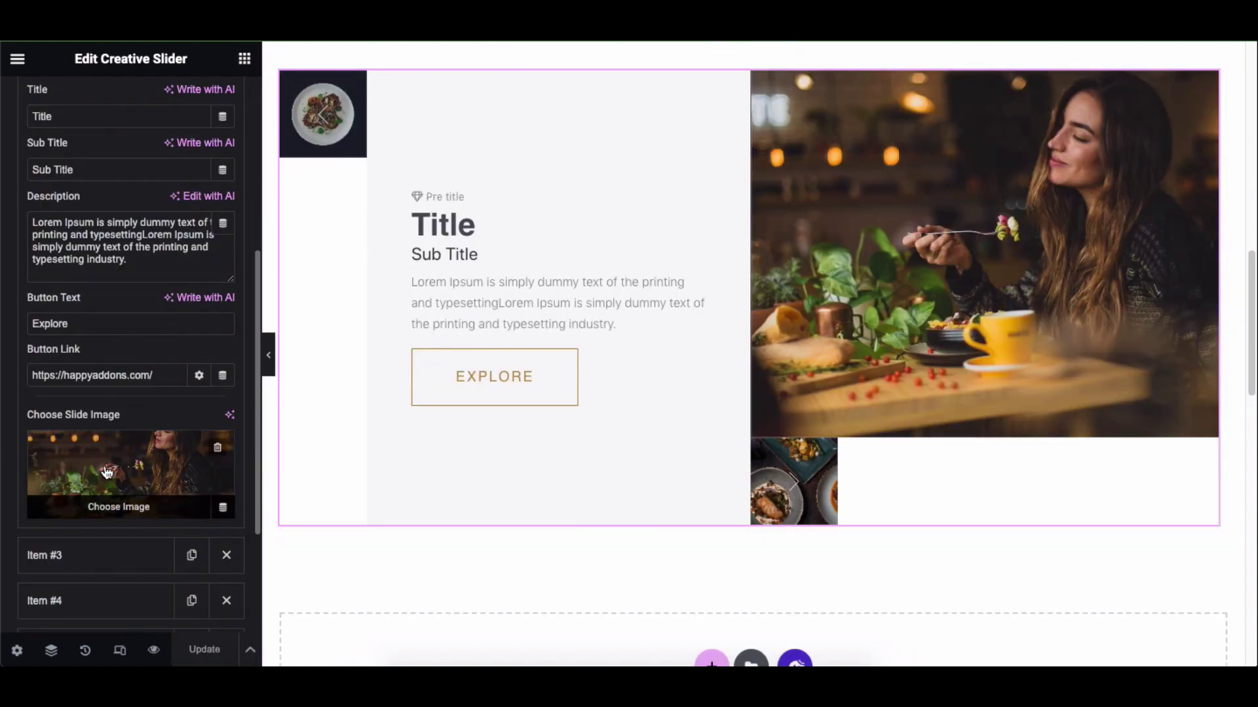
{"action": "scroll", "coordinate": [106, 473], "scroll_direction": "up", "scroll_amount": 5}
{"action": "left_click", "coordinate": [96, 256]}
{"action": "left_click", "coordinate": [90, 305]}
{"action": "scroll", "coordinate": [107, 373], "scroll_direction": "down", "scroll_amount": 4}
{"action": "scroll", "coordinate": [107, 374], "scroll_direction": "up", "scroll_amount": 3}
{"action": "left_click", "coordinate": [98, 218]}
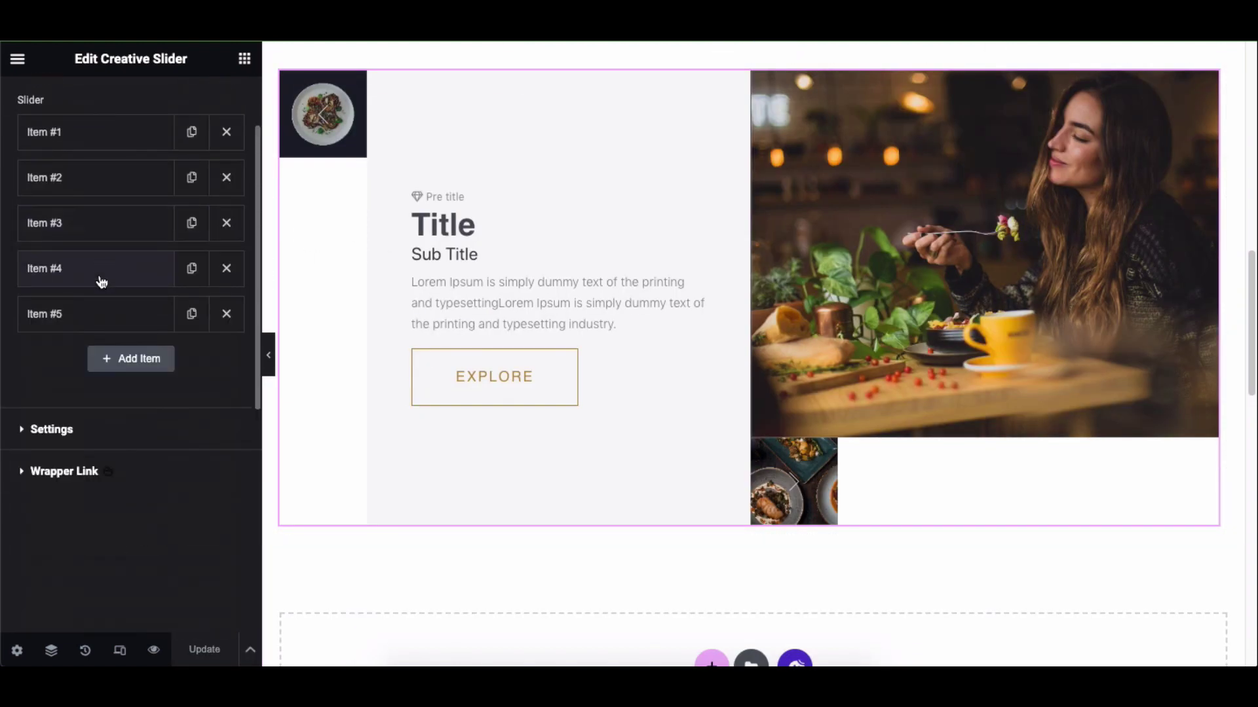
{"action": "left_click", "coordinate": [102, 279]}
{"action": "scroll", "coordinate": [120, 406], "scroll_direction": "down", "scroll_amount": 3}
{"action": "scroll", "coordinate": [122, 412], "scroll_direction": "up", "scroll_amount": 4}
{"action": "left_click", "coordinate": [118, 317]}
{"action": "left_click", "coordinate": [117, 365]}
{"action": "scroll", "coordinate": [122, 399], "scroll_direction": "down", "scroll_amount": 3}
{"action": "scroll", "coordinate": [124, 404], "scroll_direction": "up", "scroll_amount": 3}
{"action": "left_click", "coordinate": [124, 339]}
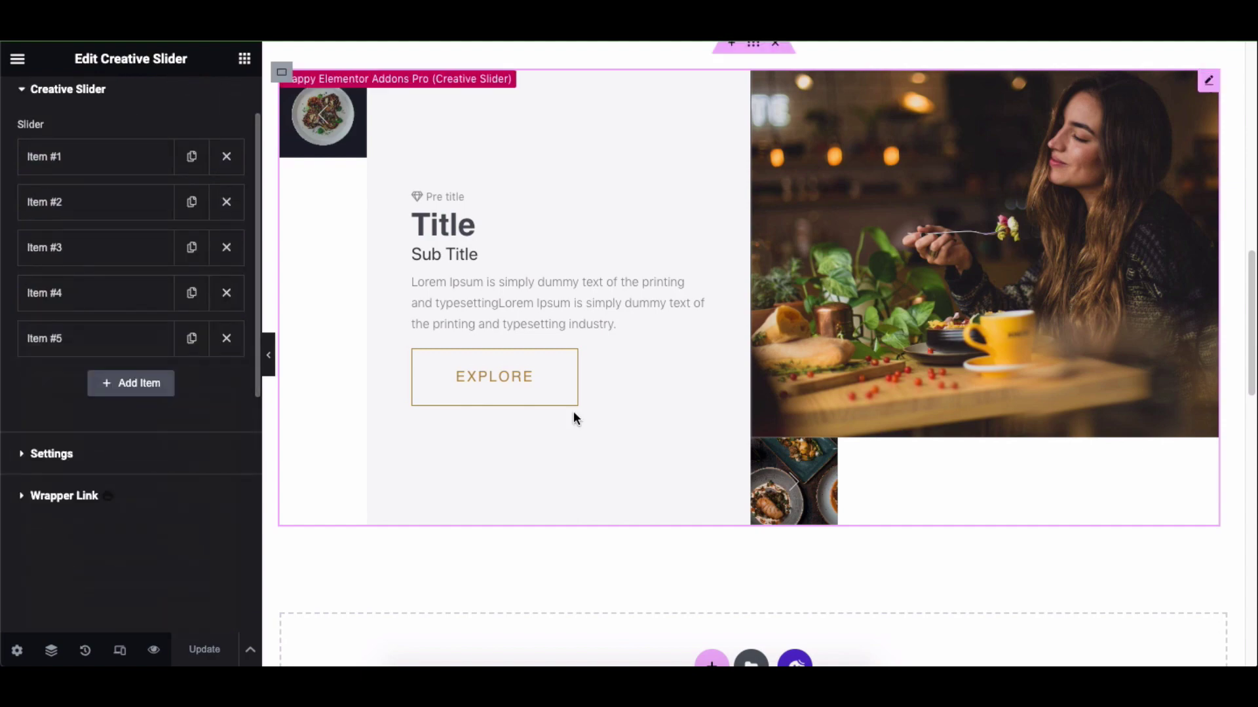
Preview the slider by advancing through its slides on the canvas until the first slide returns
{"action": "left_click", "coordinate": [797, 482]}
{"action": "left_click", "coordinate": [798, 483]}
{"action": "left_click", "coordinate": [797, 483]}
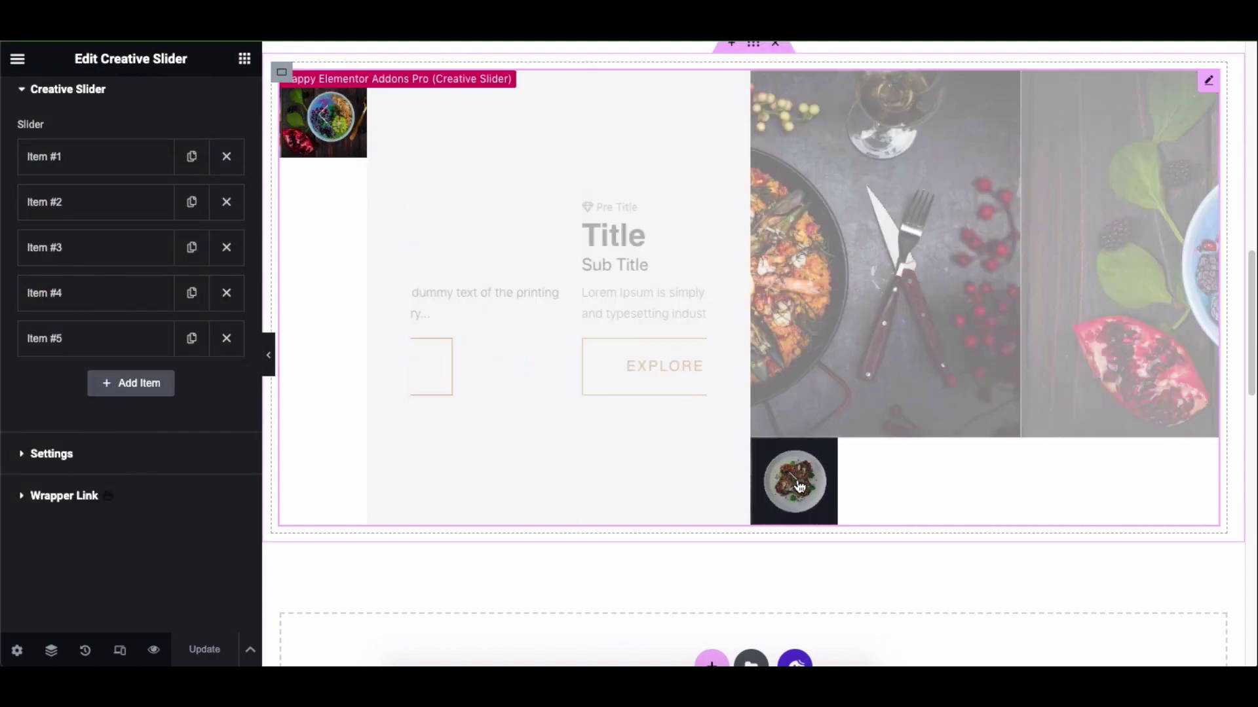
{"action": "left_click", "coordinate": [798, 483]}
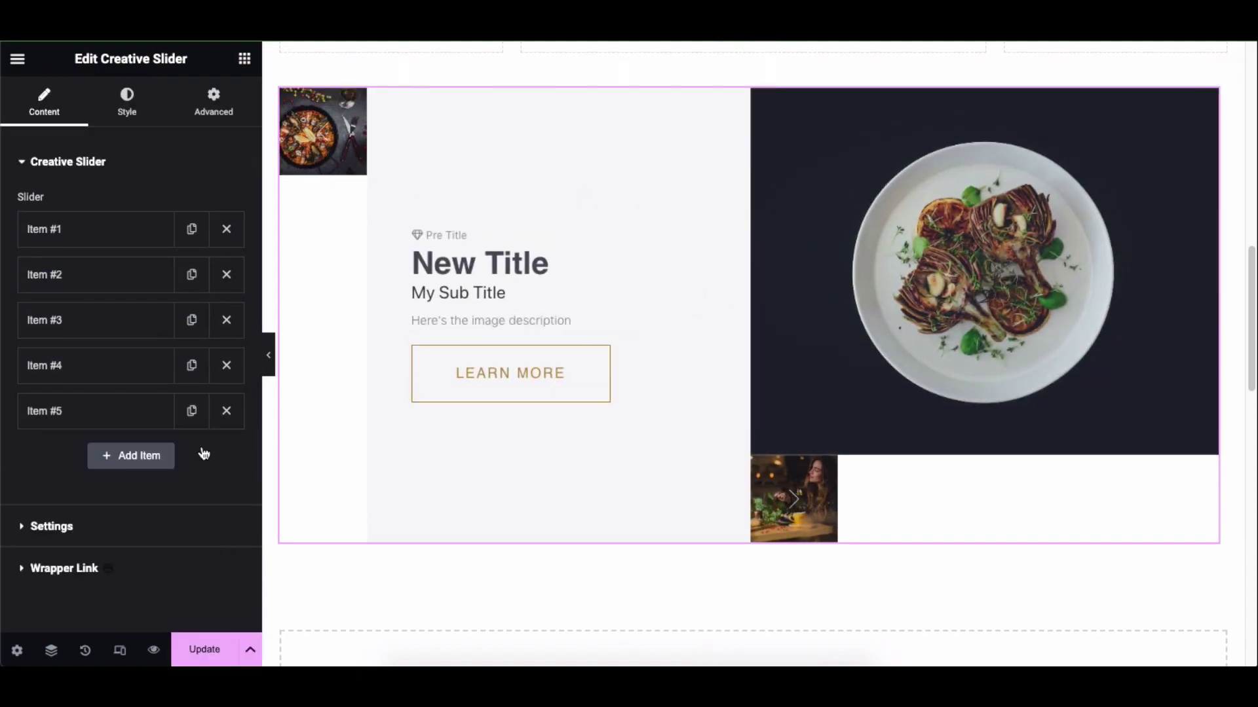
In the slider's Settings, try disabling the thumbnail images and flipping the slider, restoring both options
{"action": "left_click", "coordinate": [143, 163]}
{"action": "left_click", "coordinate": [134, 205]}
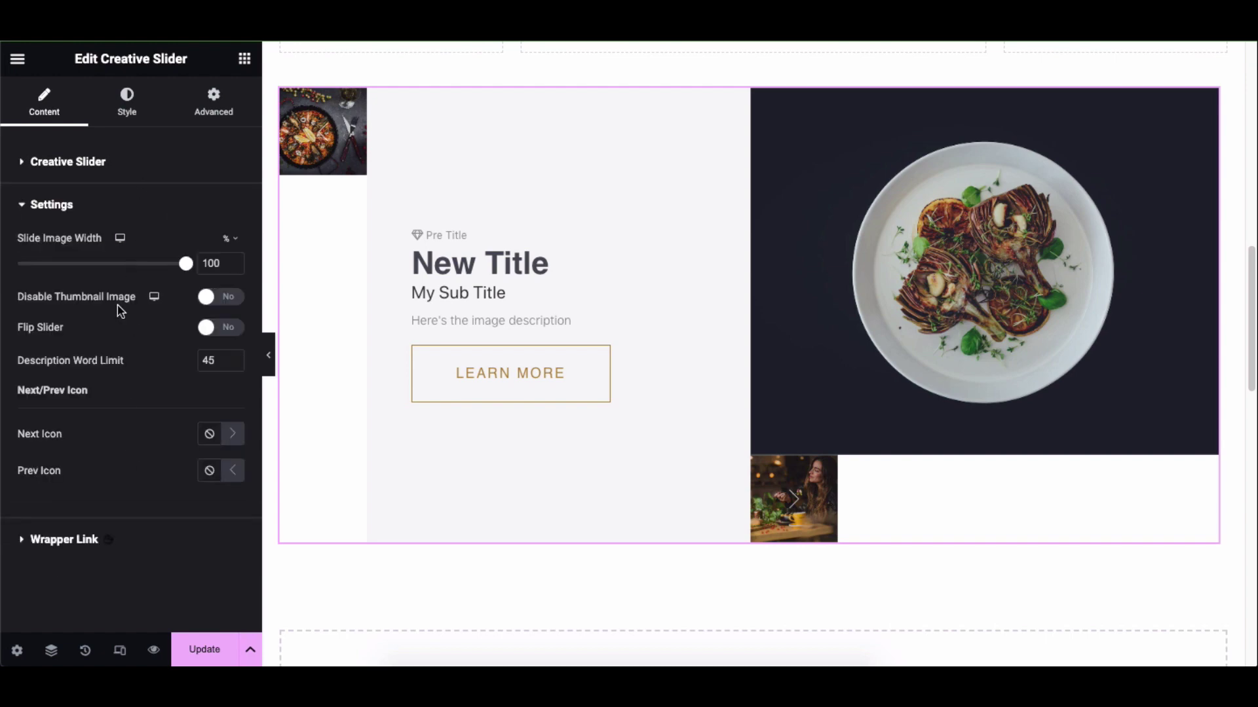
{"action": "mouse_move", "coordinate": [186, 264]}
{"action": "left_mouse_down"}
{"action": "mouse_move", "coordinate": [124, 269]}
{"action": "mouse_move", "coordinate": [192, 265]}
{"action": "left_mouse_up"}
{"action": "left_click", "coordinate": [216, 298]}
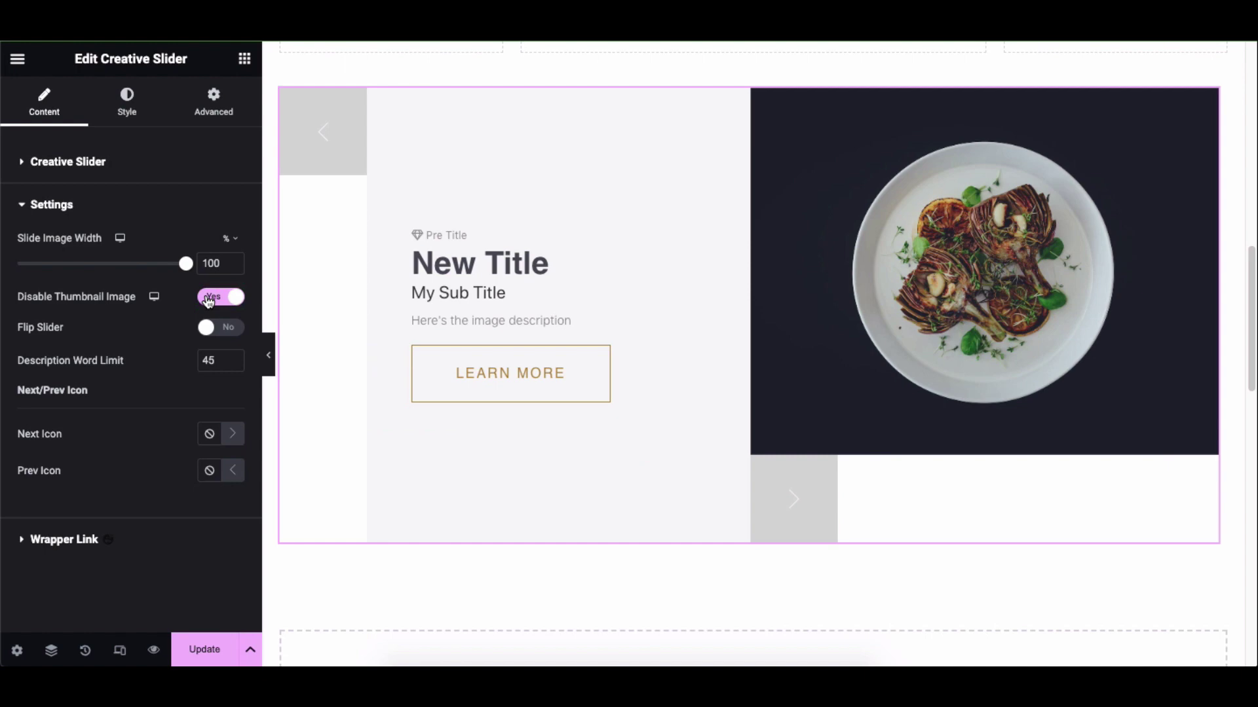
{"action": "left_click", "coordinate": [218, 296]}
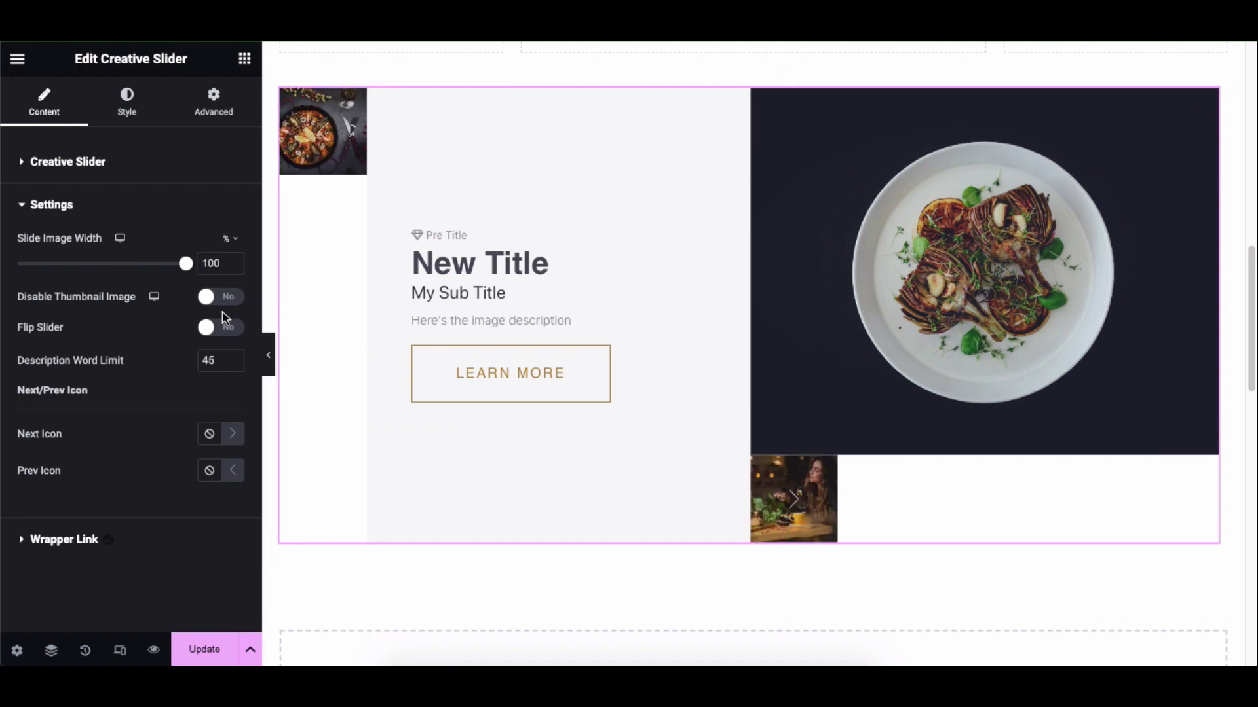
{"action": "left_click", "coordinate": [213, 328]}
{"action": "left_click", "coordinate": [213, 327]}
Try description word limits of 20 and 10, and set the limit to 30
{"action": "double_click", "coordinate": [223, 360]}
{"action": "type", "text": "20"}
{"action": "type", "text": "10"}
{"action": "type", "text": "30"}
Replace the slider's next and previous icons with right and left arrow icons, and collapse the Settings section
{"action": "left_click", "coordinate": [237, 437]}
{"action": "left_click", "coordinate": [1034, 244]}
{"action": "left_click", "coordinate": [1117, 643]}
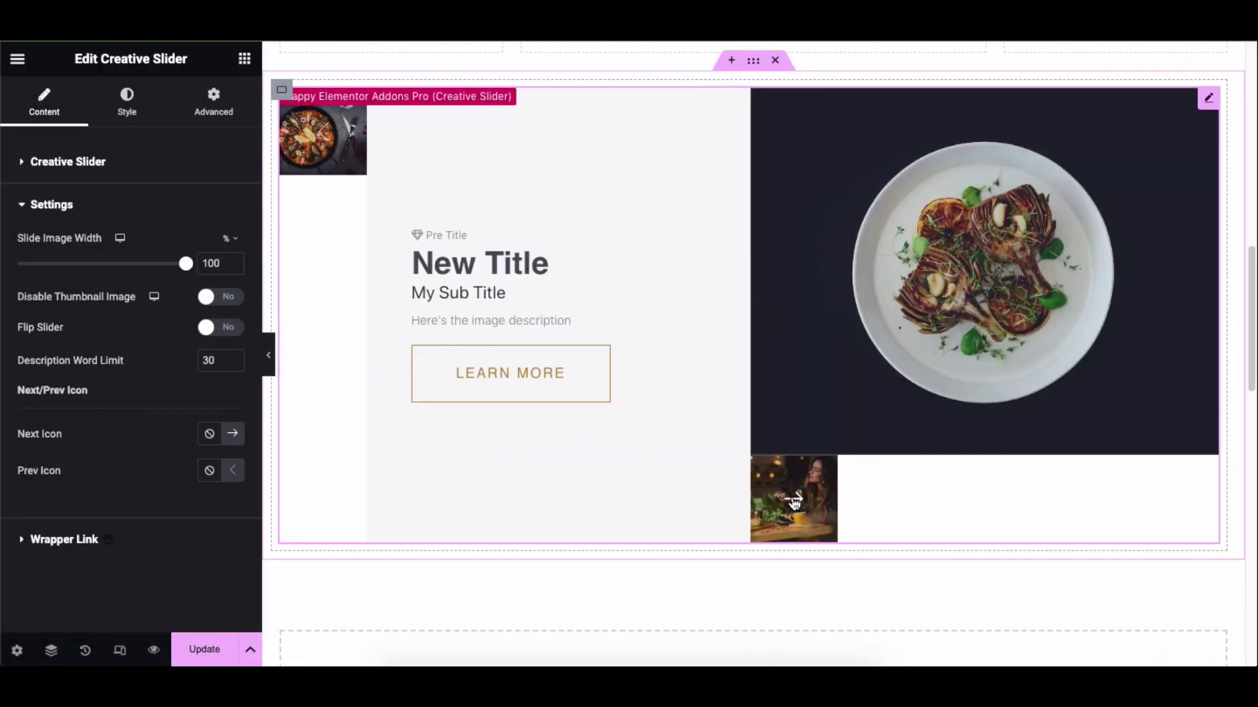
{"action": "left_click", "coordinate": [232, 470]}
{"action": "left_click", "coordinate": [939, 239]}
{"action": "left_click", "coordinate": [1115, 642]}
{"action": "left_click", "coordinate": [118, 196]}
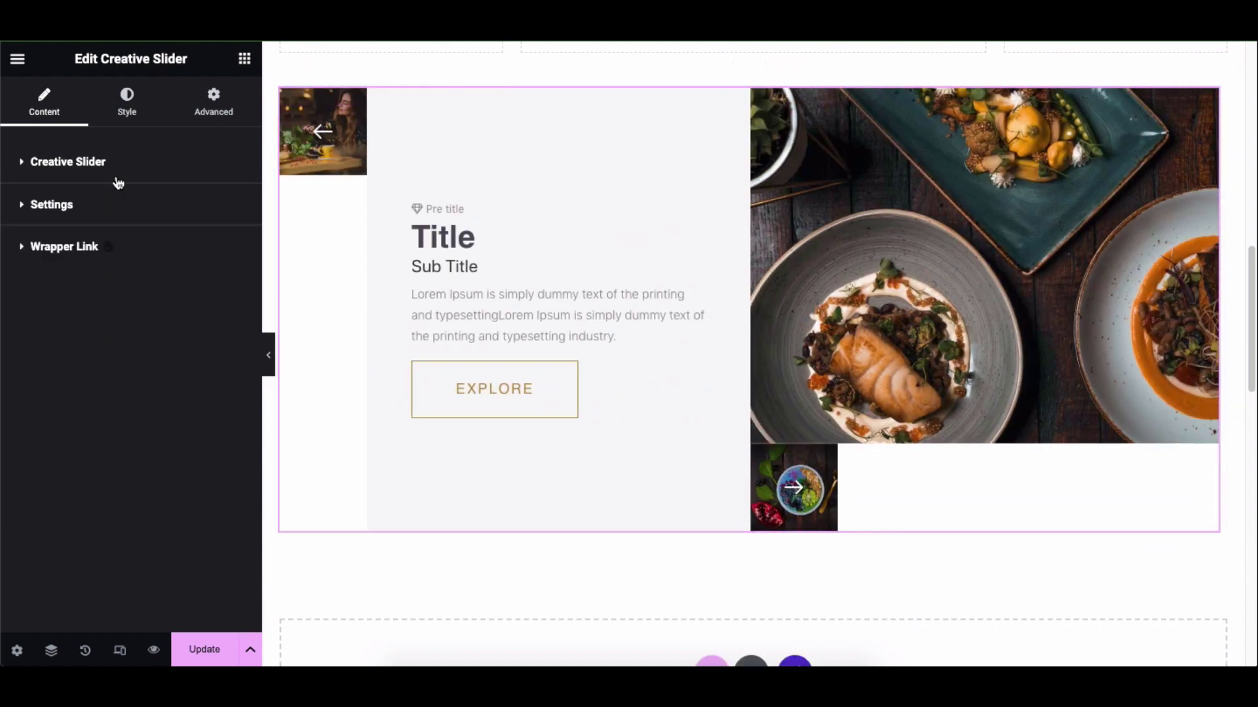
Set the Creative Slider's height to 398 px and its padding to 50 px on all sides in the style settings
{"action": "left_click", "coordinate": [126, 101]}
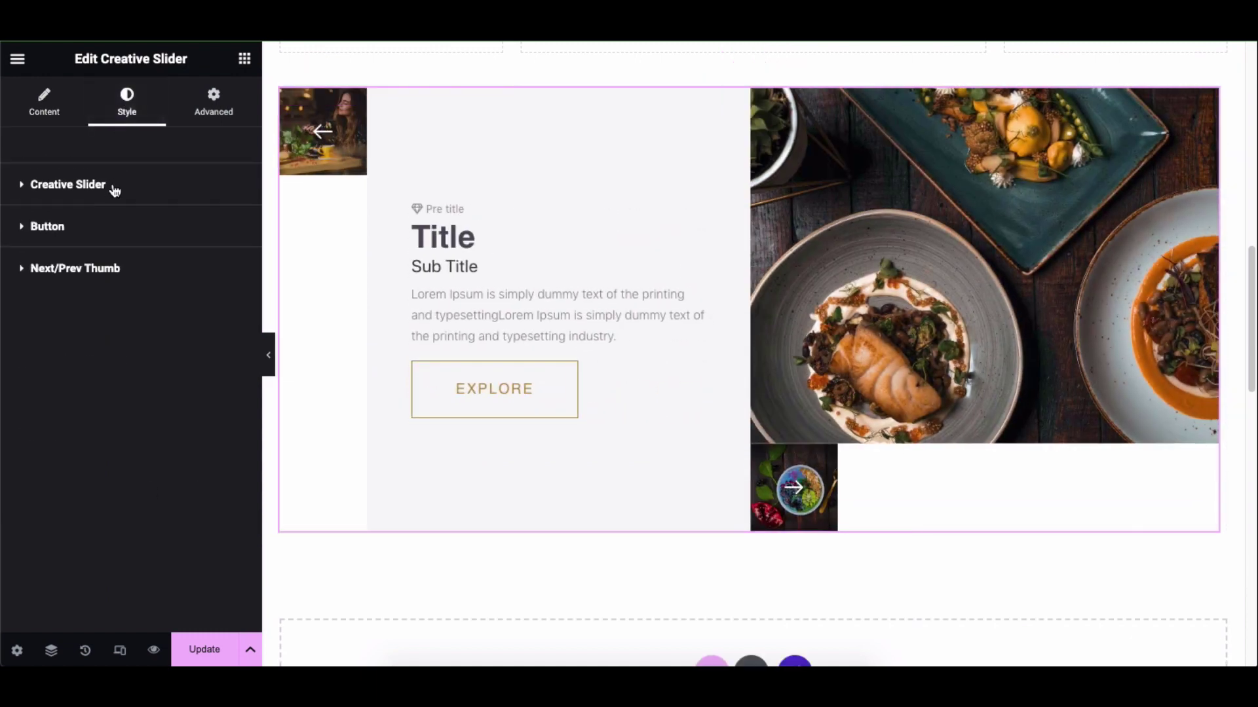
{"action": "left_click", "coordinate": [143, 191]}
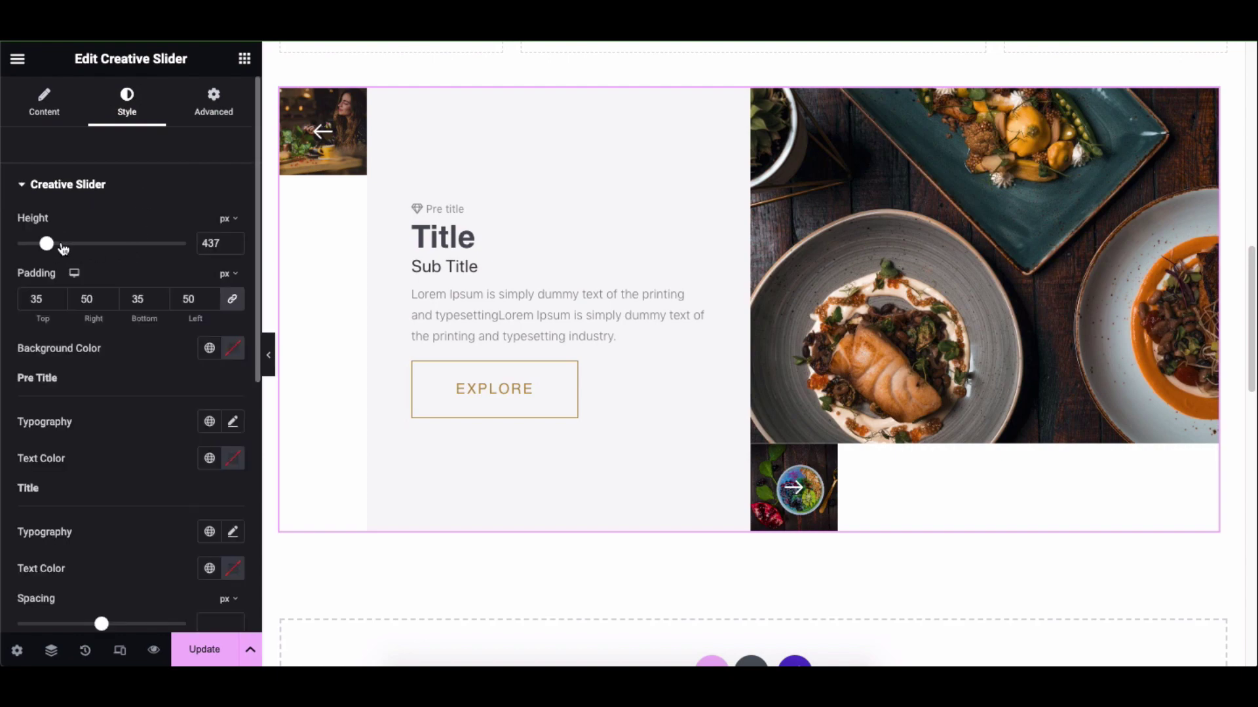
{"action": "left_click_drag", "start_coordinate": [63, 248], "coordinate": [47, 245]}
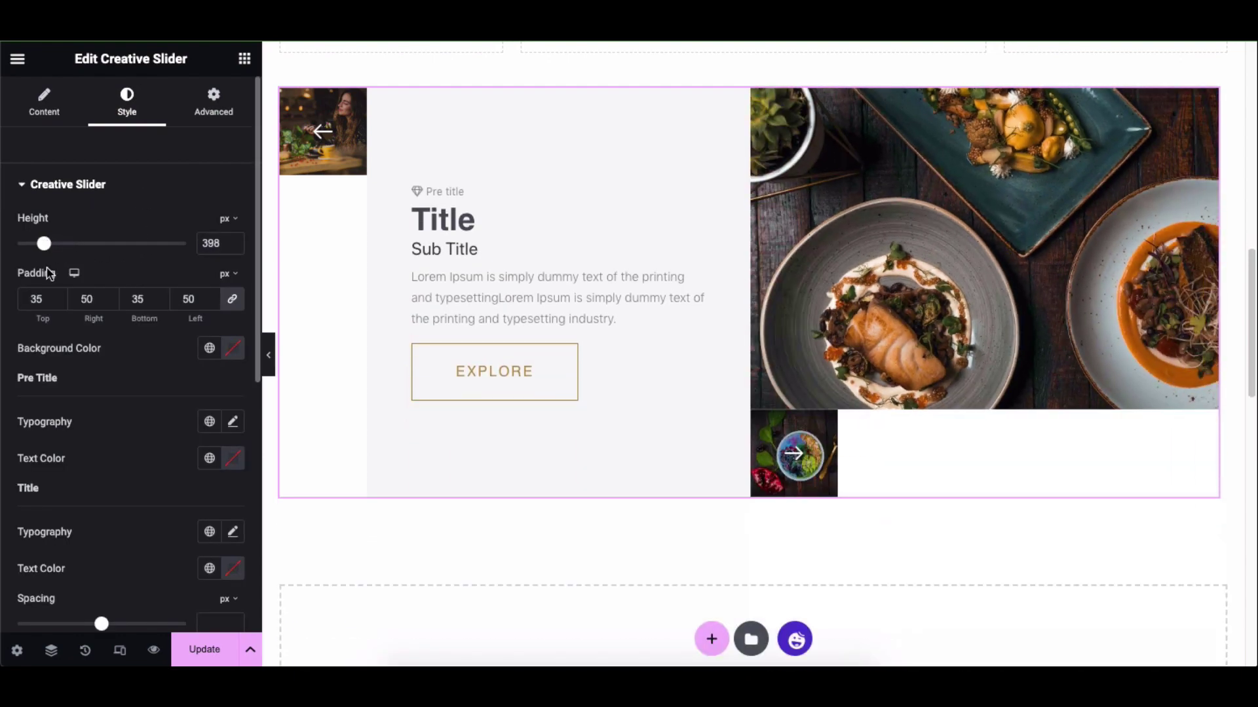
{"action": "left_click", "coordinate": [211, 303]}
{"action": "left_click", "coordinate": [212, 303]}
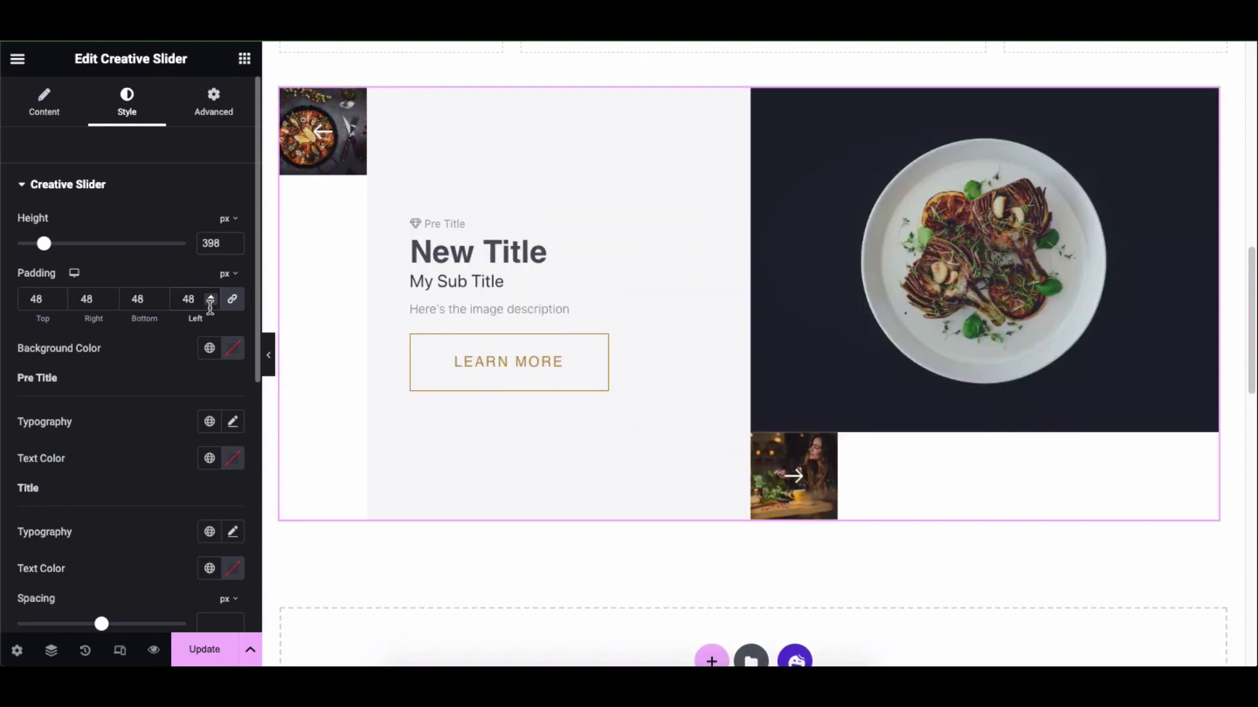
{"action": "left_click", "coordinate": [211, 300]}
{"action": "left_click", "coordinate": [212, 300]}
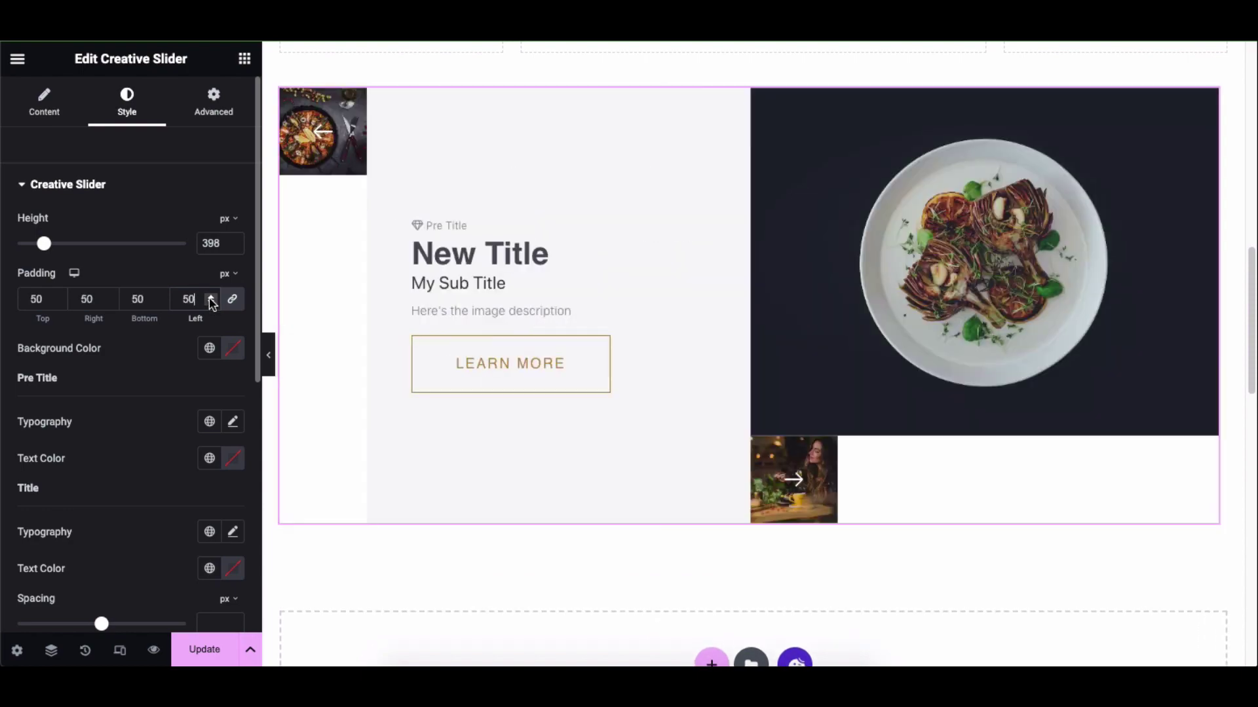
Change the slider's content background color to a light pink
{"action": "left_click", "coordinate": [232, 349]}
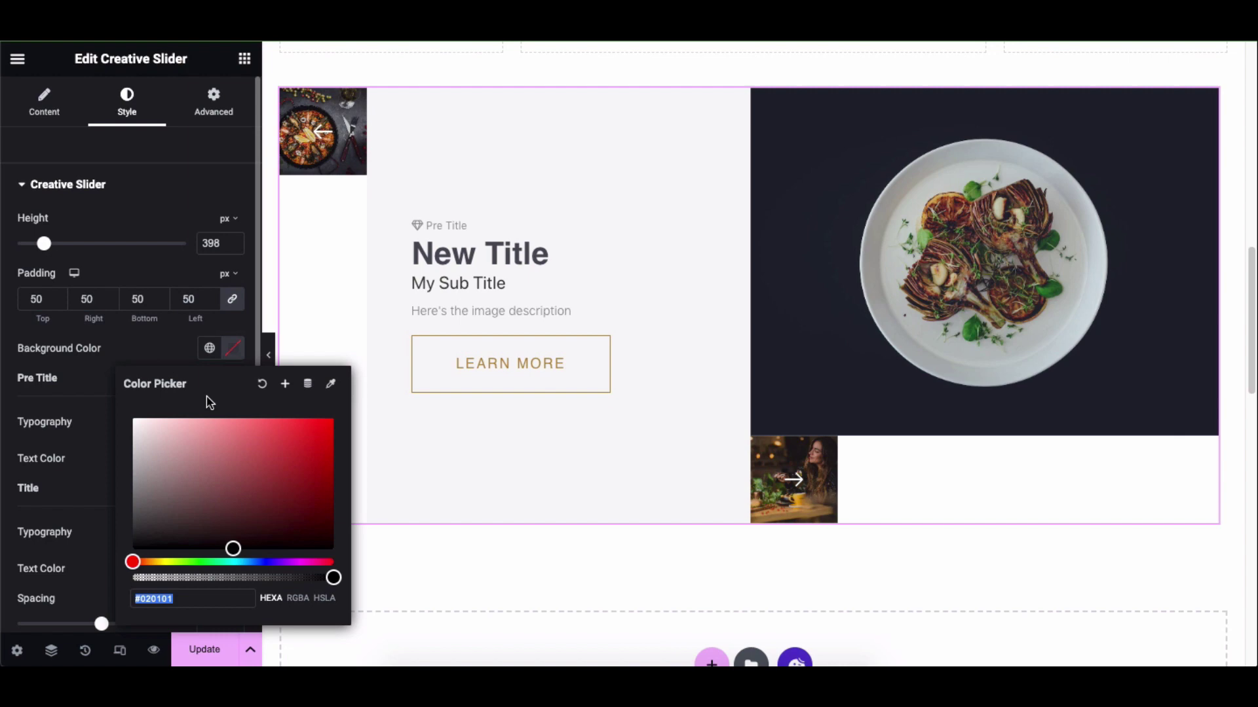
{"action": "left_click", "coordinate": [184, 427]}
{"action": "left_click", "coordinate": [146, 424]}
{"action": "left_click", "coordinate": [119, 355]}
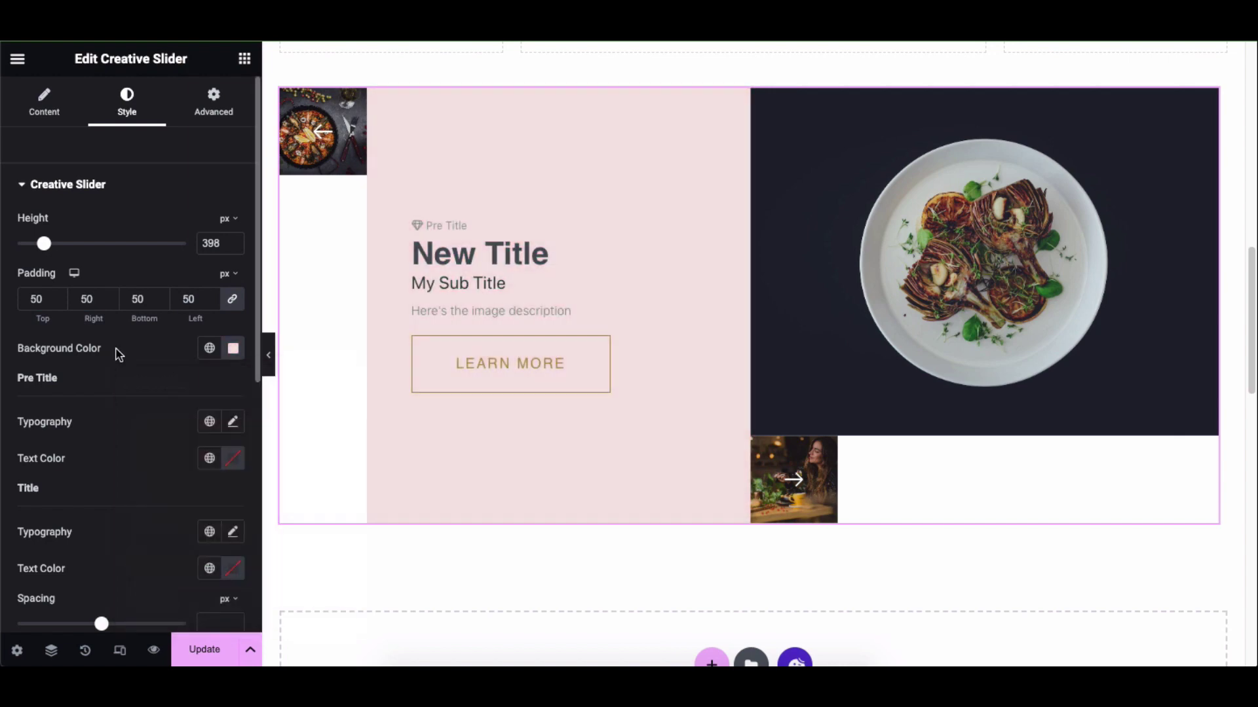
View the typography and text color options for the pre title
{"action": "left_click", "coordinate": [233, 422]}
{"action": "left_click", "coordinate": [233, 422]}
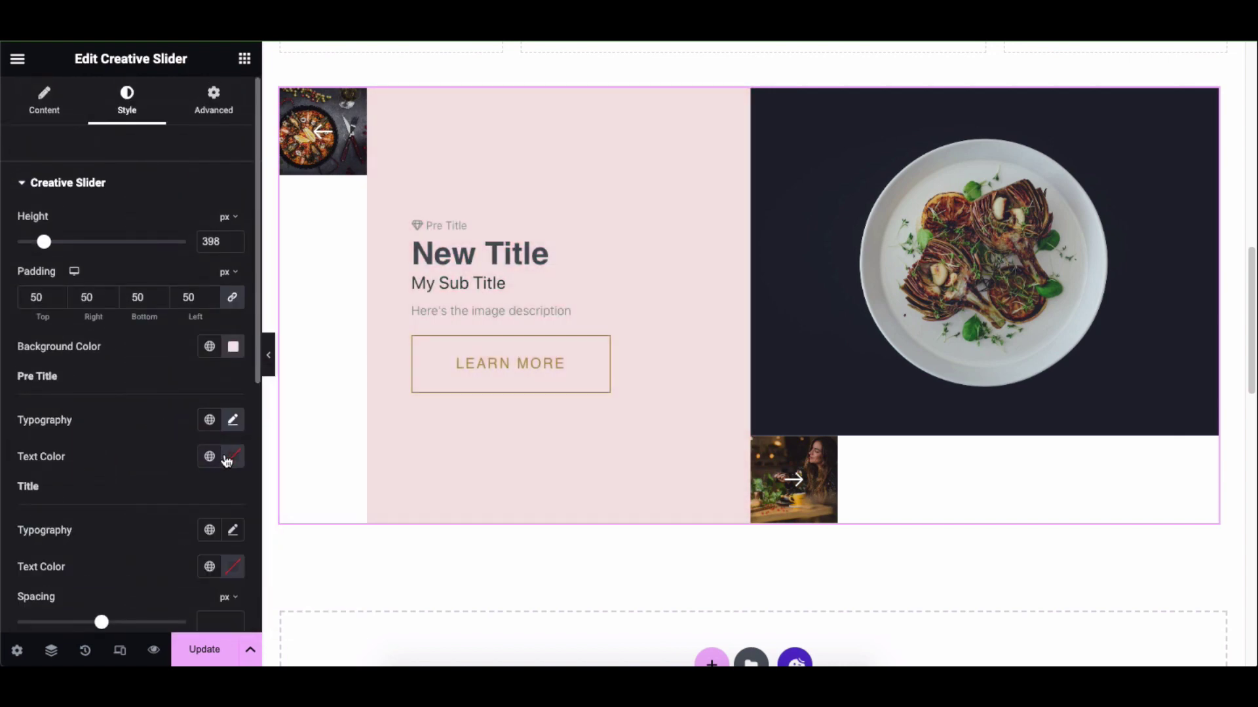
{"action": "left_click", "coordinate": [233, 459]}
{"action": "left_click", "coordinate": [175, 463]}
{"action": "scroll", "coordinate": [170, 445], "scroll_direction": "down", "scroll_amount": 2}
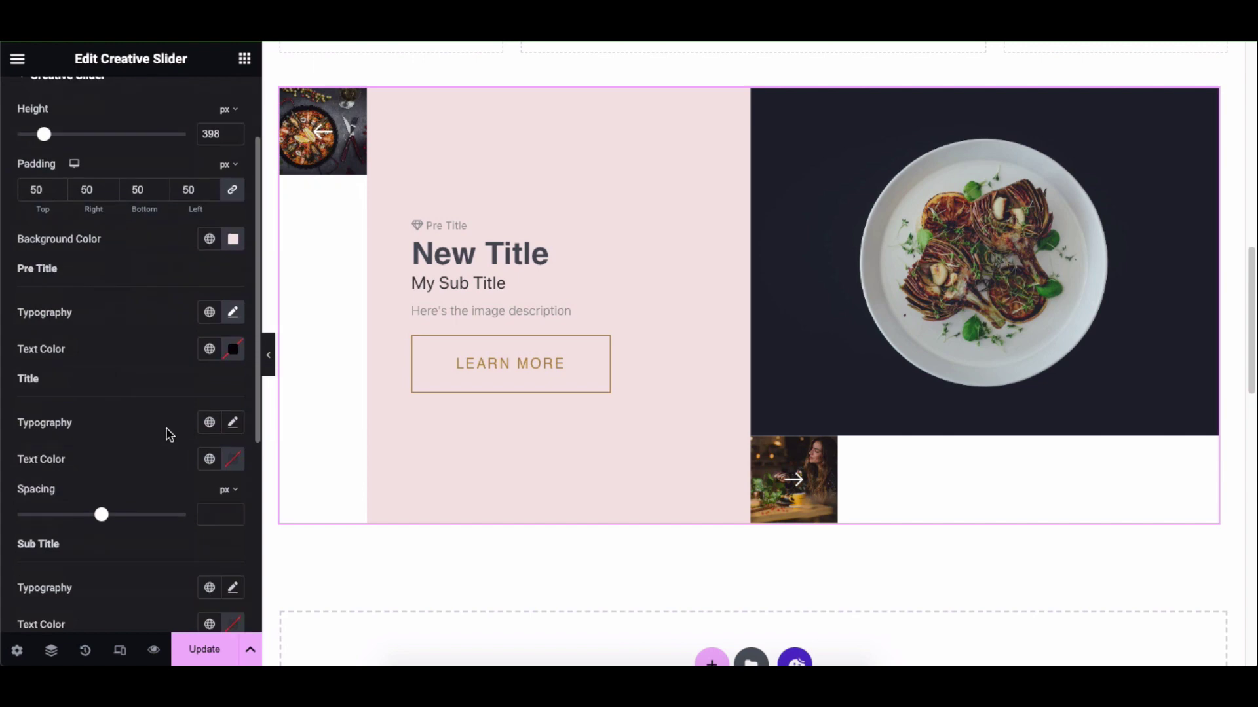
View the title's typography and text color options, and set its spacing to 16 px
{"action": "left_click", "coordinate": [233, 424]}
{"action": "scroll", "coordinate": [205, 500], "scroll_direction": "down", "scroll_amount": 3}
{"action": "scroll", "coordinate": [205, 499], "scroll_direction": "up", "scroll_amount": 2}
{"action": "left_click", "coordinate": [166, 334]}
{"action": "left_click", "coordinate": [233, 364]}
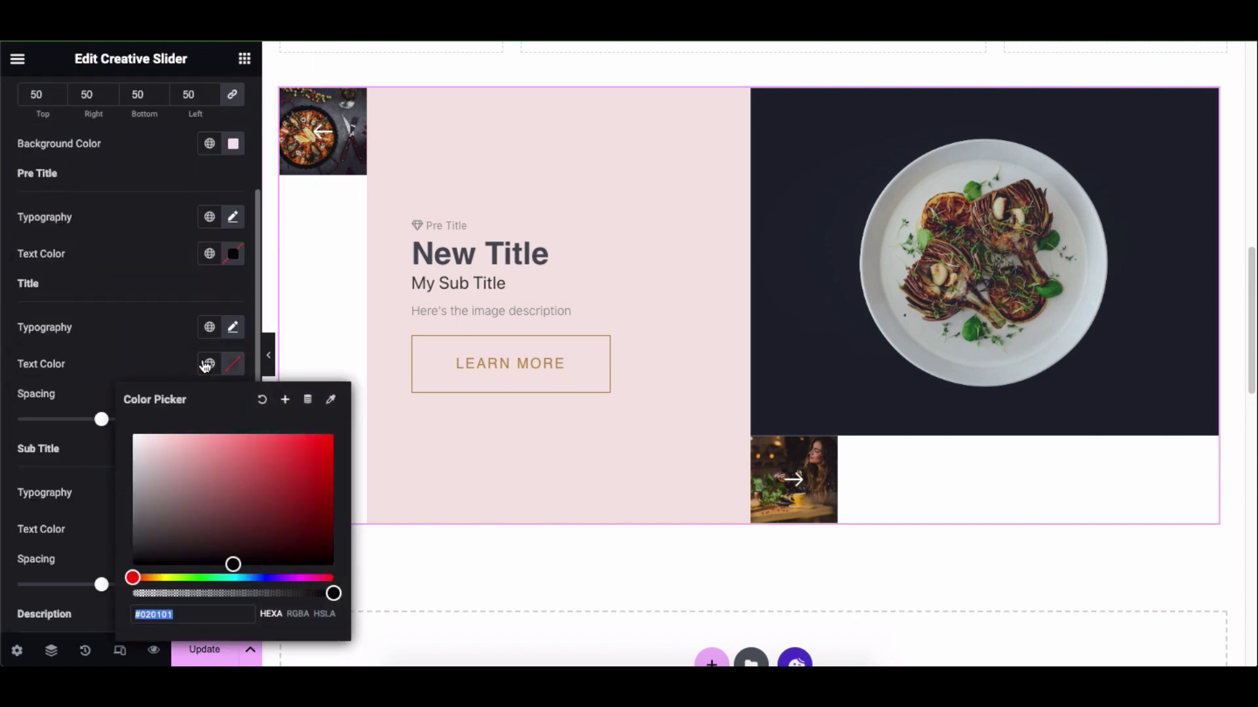
{"action": "left_click", "coordinate": [167, 370]}
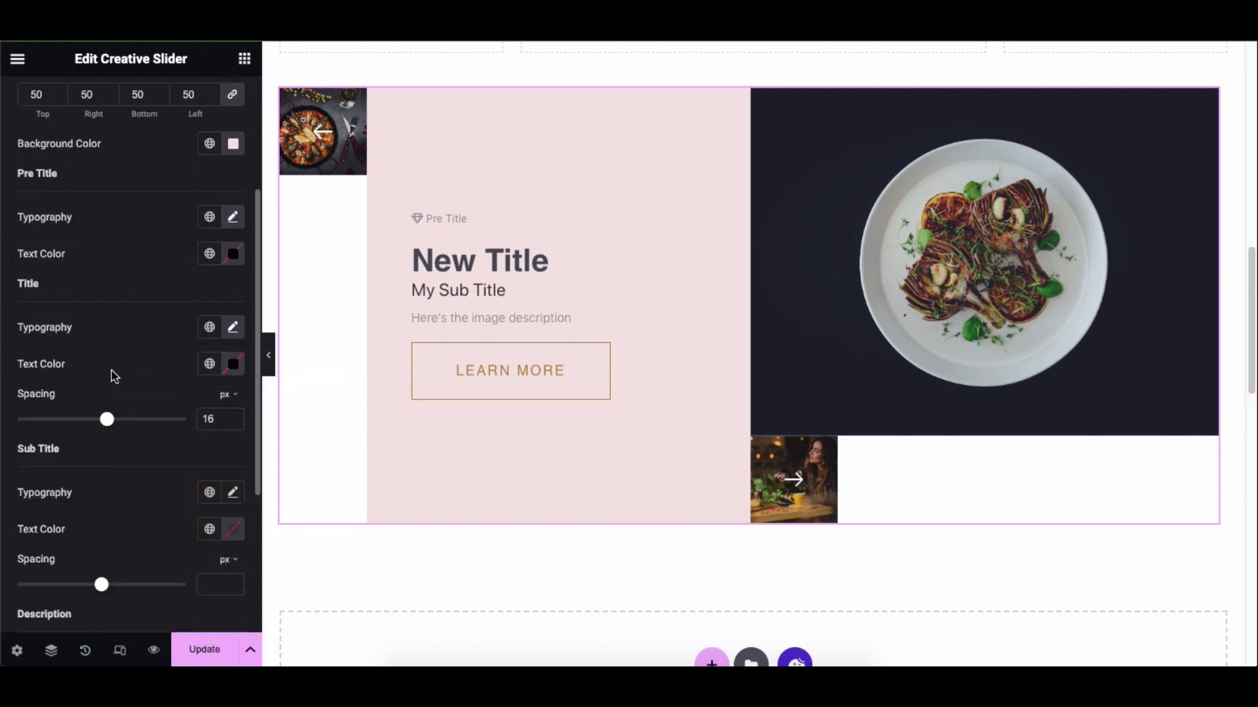
View the sub title's typography and text color options, and set its spacing to 5 px
{"action": "scroll", "coordinate": [113, 400], "scroll_direction": "down", "scroll_amount": 1}
{"action": "left_click", "coordinate": [234, 434]}
{"action": "left_click", "coordinate": [172, 359]}
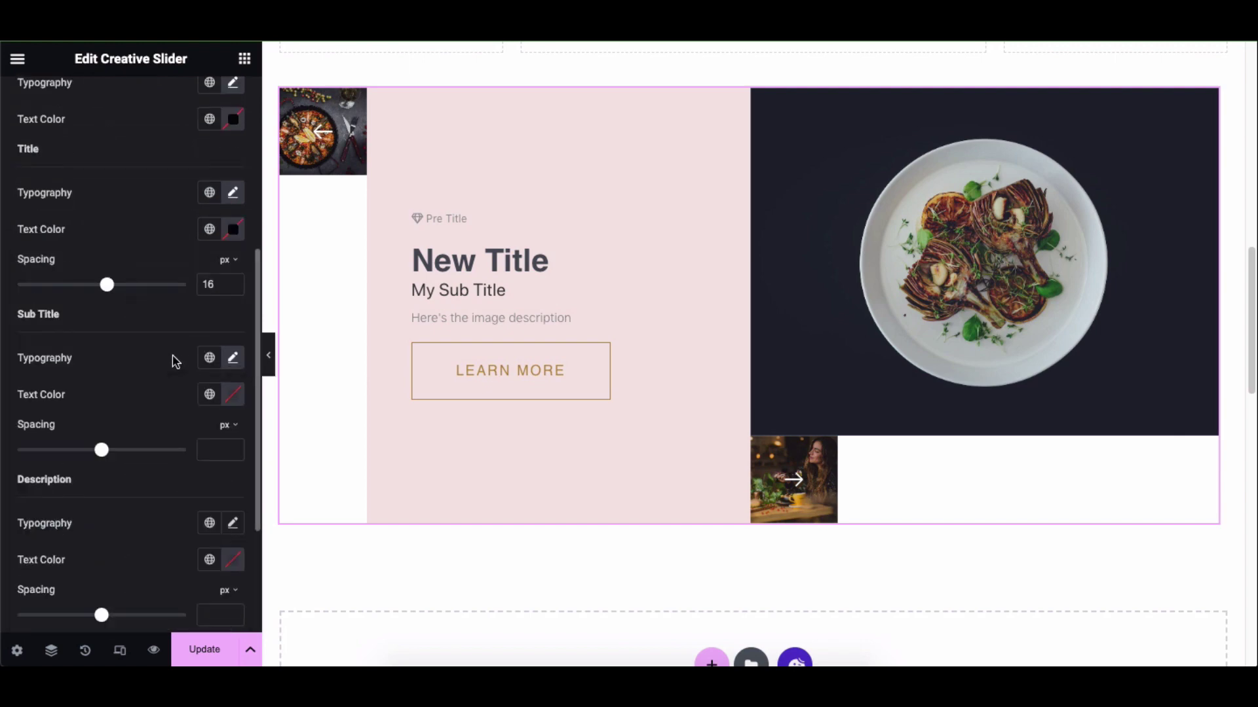
{"action": "left_click", "coordinate": [233, 395]}
{"action": "left_click", "coordinate": [174, 398]}
{"action": "scroll", "coordinate": [164, 403], "scroll_direction": "down", "scroll_amount": 1}
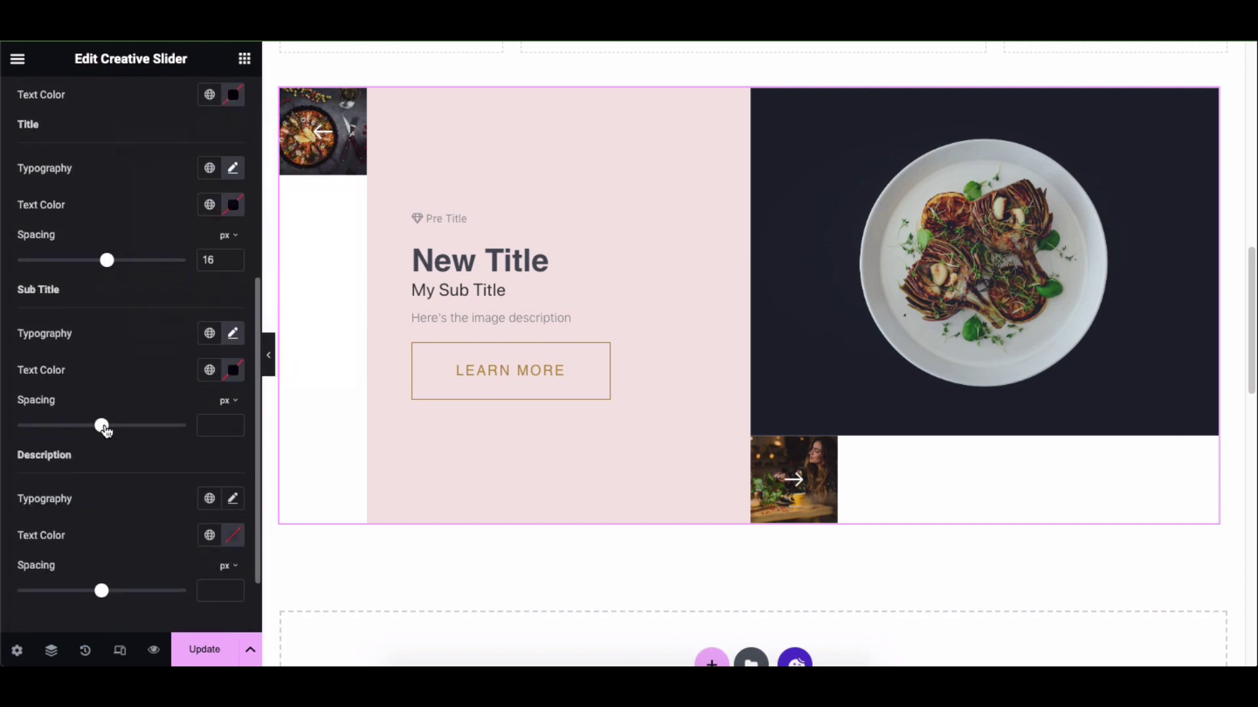
{"action": "left_click_drag", "start_coordinate": [102, 426], "coordinate": [106, 425]}
View the description's typography and text color options, set its spacing to 3 px, and collapse the Creative Slider styles
{"action": "scroll", "coordinate": [140, 419], "scroll_direction": "down", "scroll_amount": 2}
{"action": "left_click", "coordinate": [232, 411]}
{"action": "scroll", "coordinate": [234, 412], "scroll_direction": "down", "scroll_amount": 2}
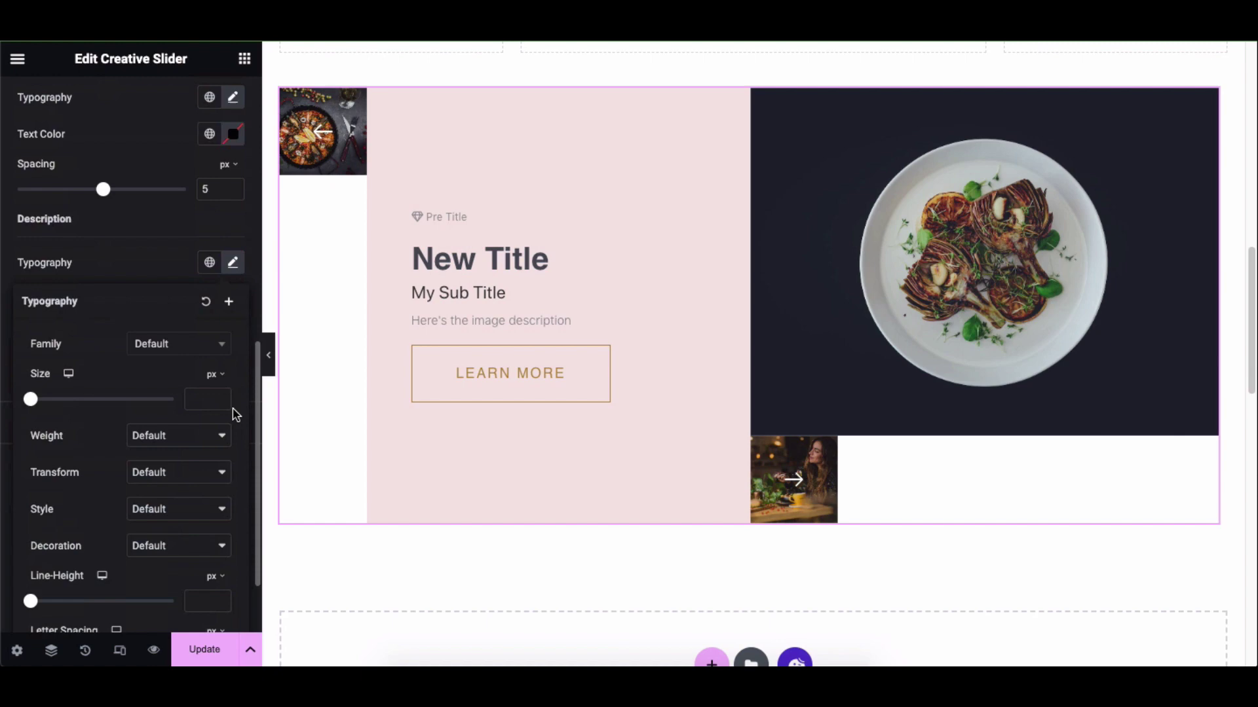
{"action": "left_click", "coordinate": [186, 268]}
{"action": "left_click", "coordinate": [233, 305]}
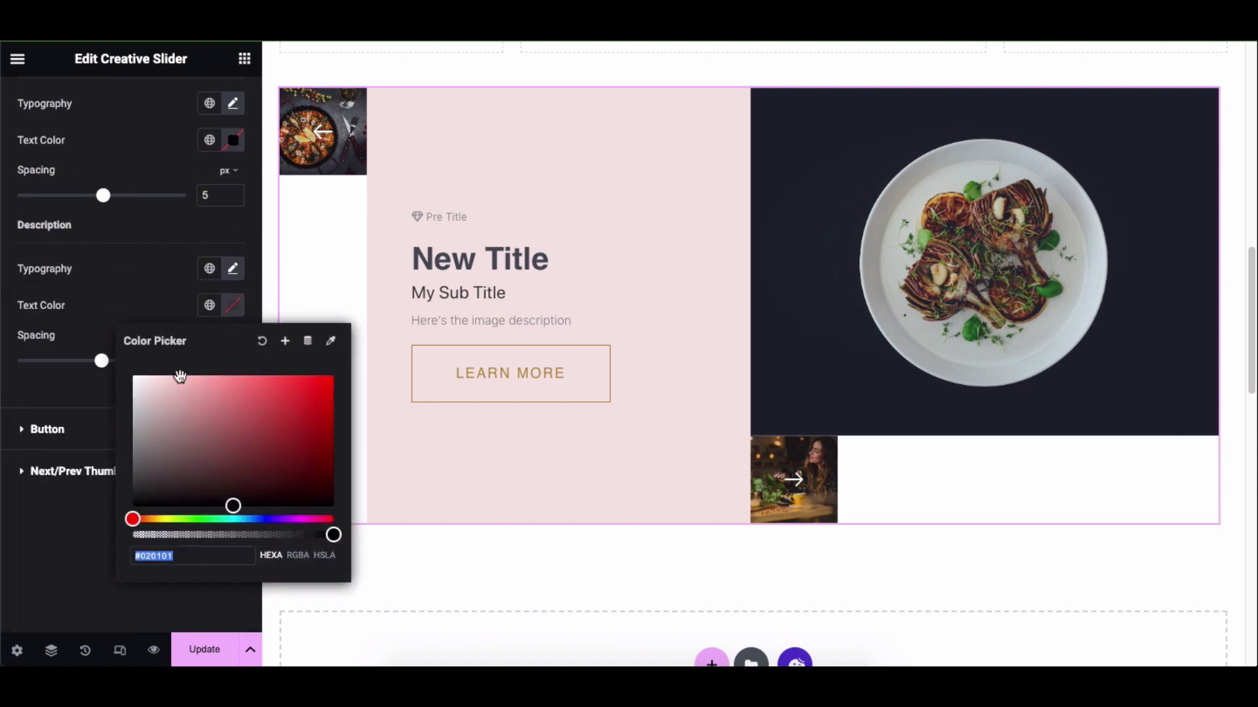
{"action": "left_click", "coordinate": [157, 353]}
{"action": "mouse_move", "coordinate": [105, 363]}
{"action": "left_mouse_down"}
{"action": "mouse_move", "coordinate": [117, 367]}
{"action": "mouse_move", "coordinate": [106, 365]}
{"action": "left_mouse_up"}
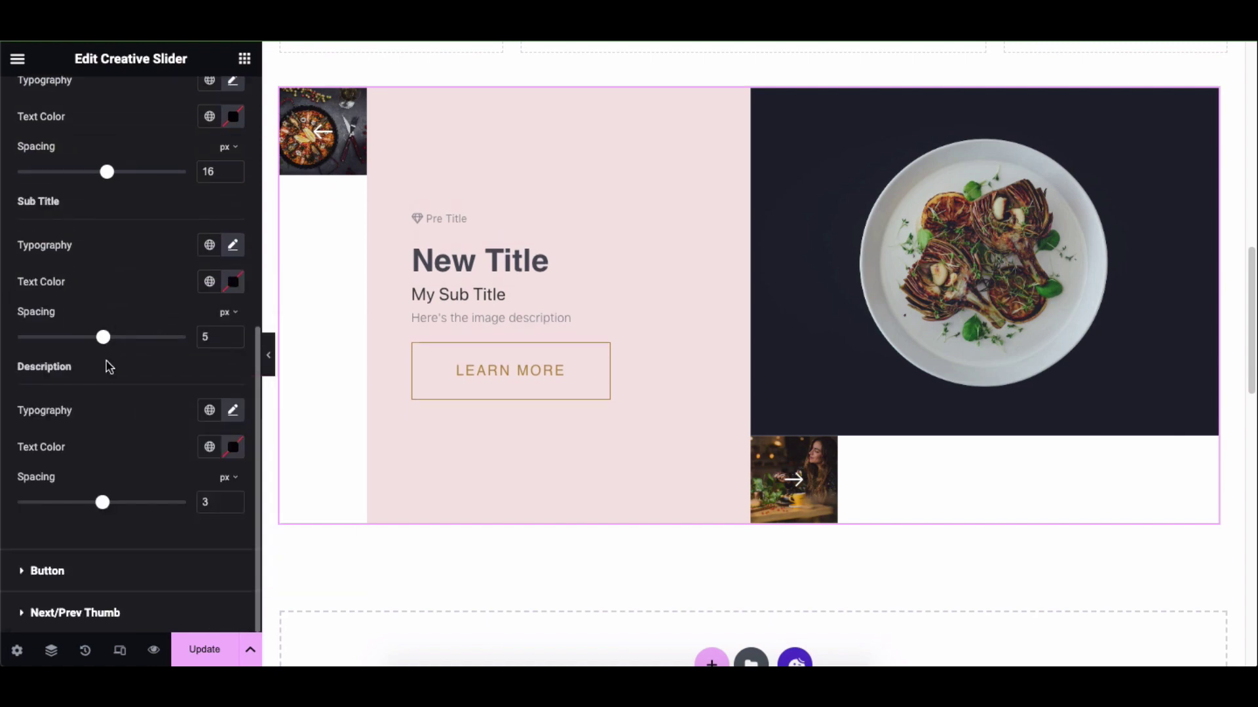
{"action": "scroll", "coordinate": [109, 367], "scroll_direction": "up", "scroll_amount": 5}
{"action": "left_click", "coordinate": [79, 189]}
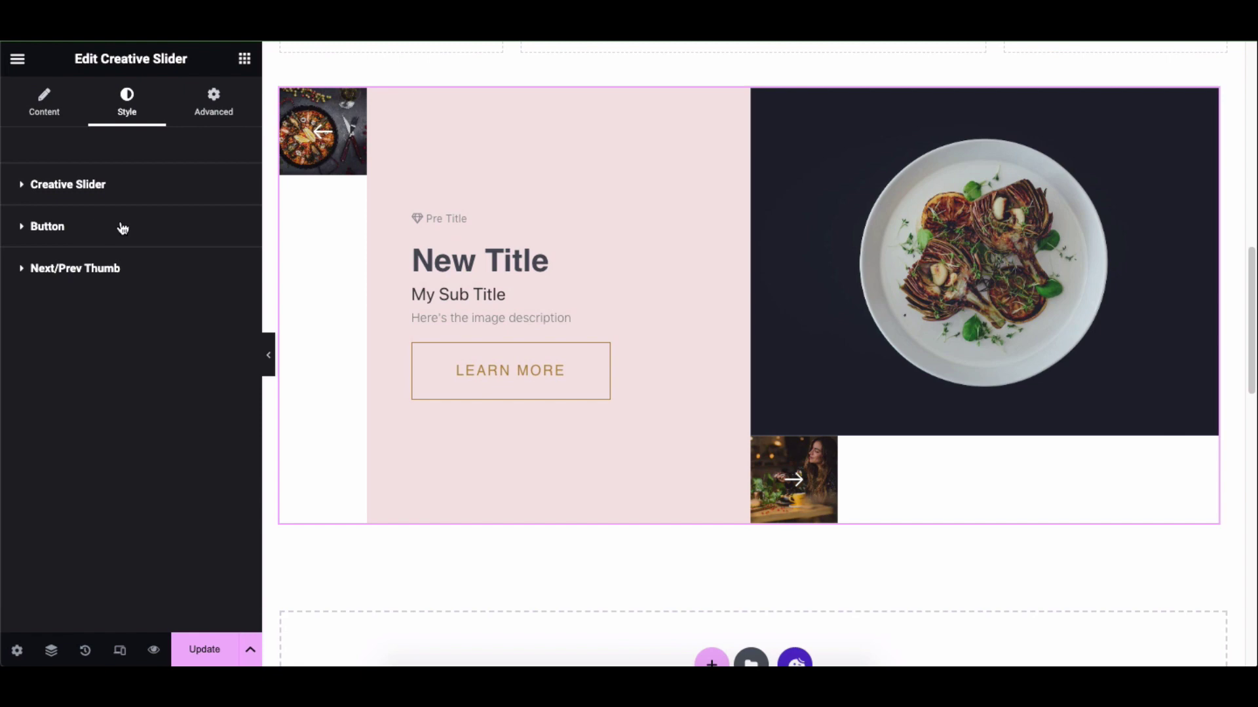
Review the typography options in the slider's Button styles
{"action": "left_click", "coordinate": [123, 228]}
{"action": "left_click", "coordinate": [231, 267]}
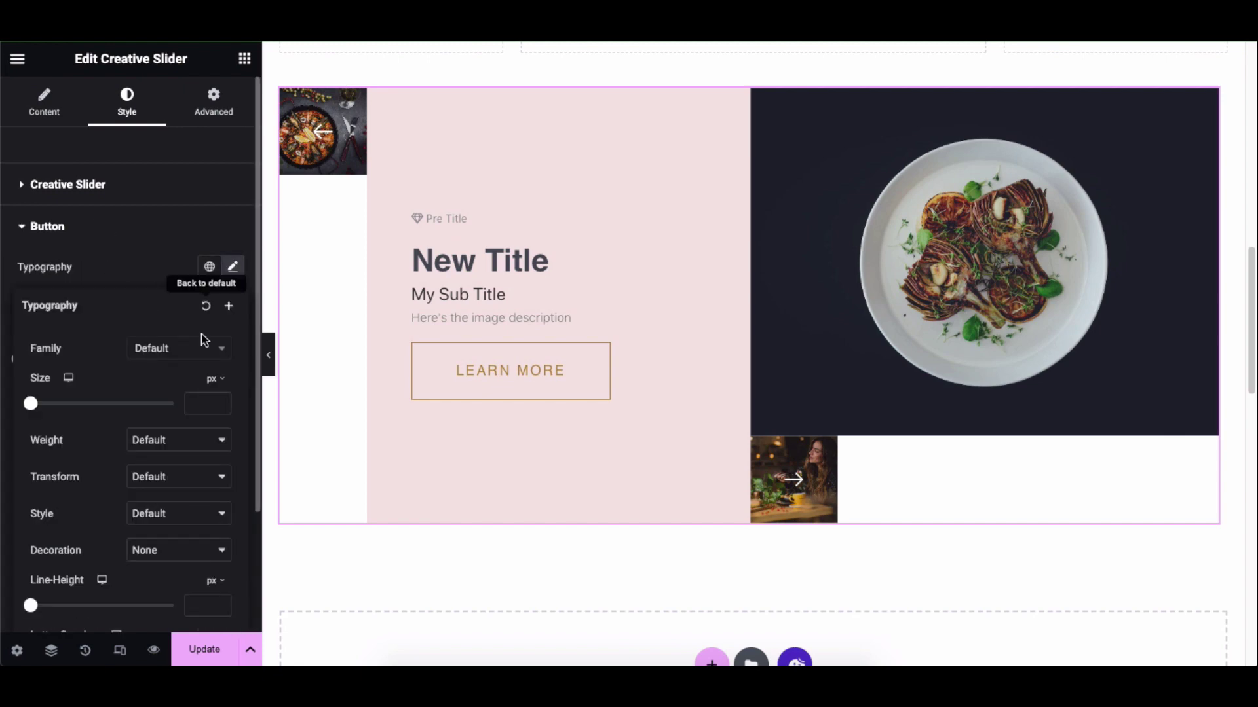
{"action": "scroll", "coordinate": [185, 393], "scroll_direction": "down", "scroll_amount": 3}
{"action": "scroll", "coordinate": [184, 406], "scroll_direction": "up", "scroll_amount": 3}
{"action": "left_click", "coordinate": [157, 278]}
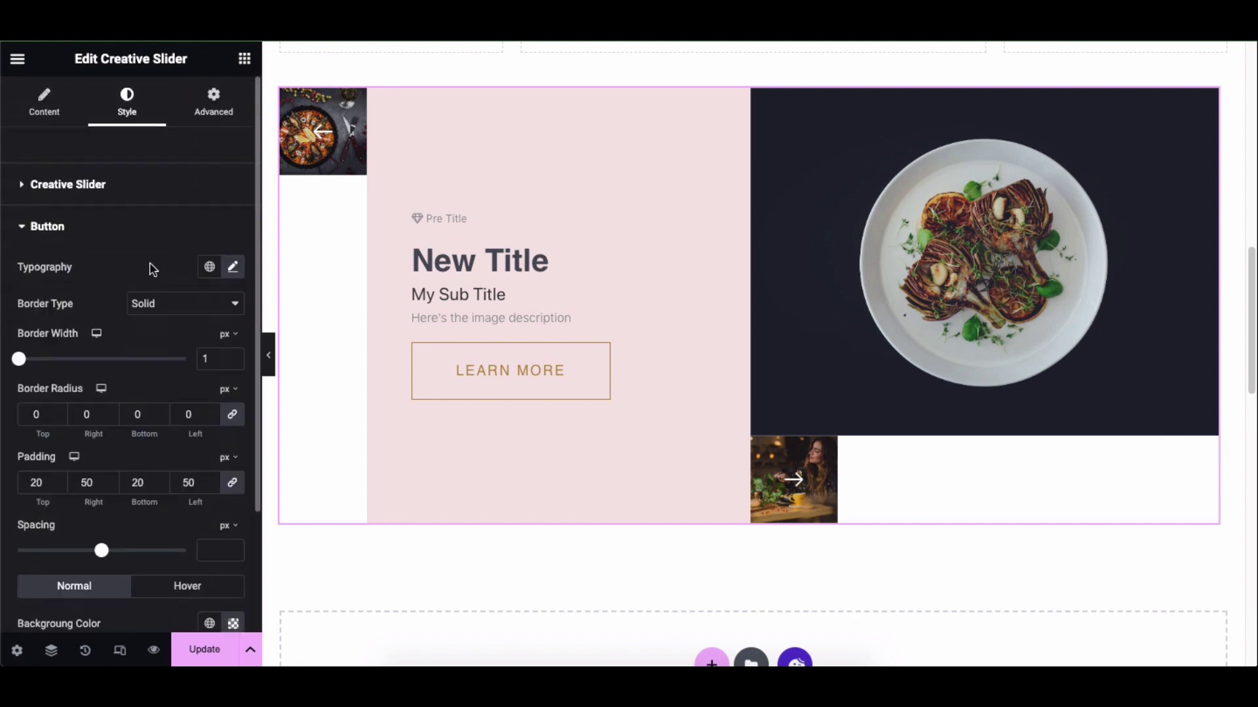
Try other border types on the button, including Dotted, and return it to Solid
{"action": "left_click", "coordinate": [172, 305]}
{"action": "left_click", "coordinate": [169, 316]}
{"action": "left_click", "coordinate": [169, 303]}
{"action": "left_click", "coordinate": [170, 319]}
{"action": "left_click", "coordinate": [169, 304]}
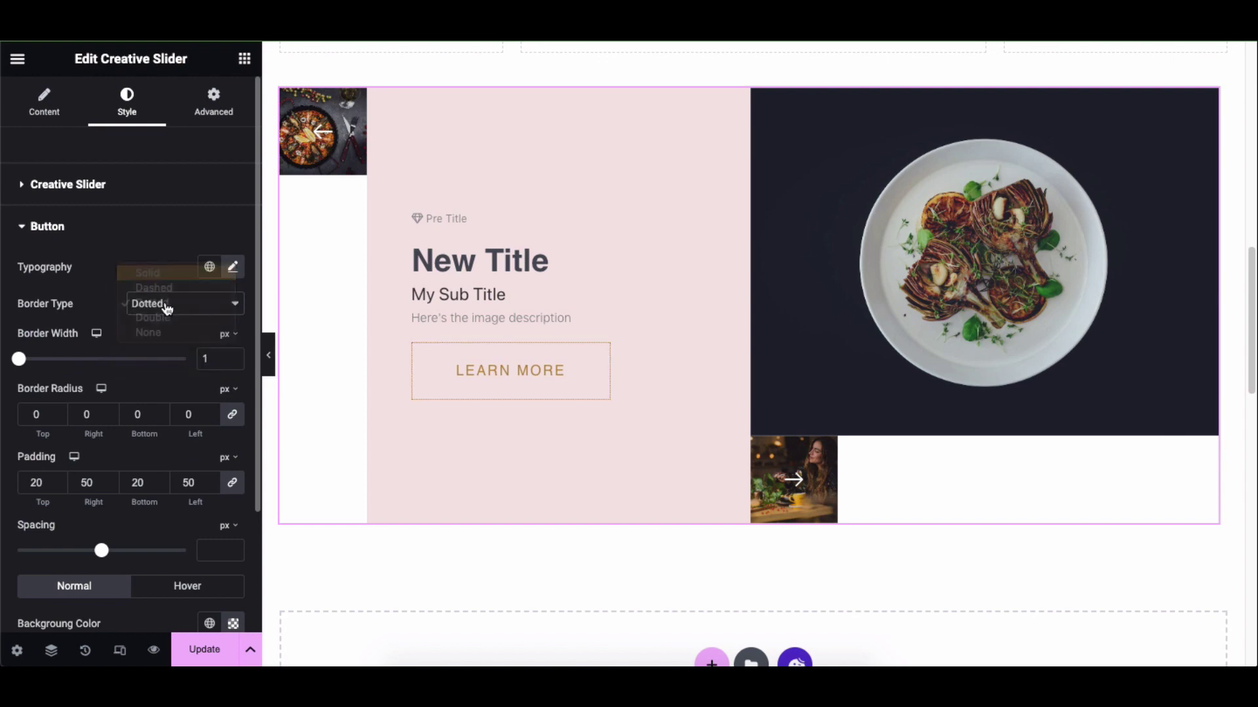
{"action": "left_click", "coordinate": [165, 313]}
Keep the button's border width at 1 px and set its border radius to 11 px on all corners
{"action": "left_click", "coordinate": [233, 357]}
{"action": "left_click", "coordinate": [233, 357]}
{"action": "left_click", "coordinate": [233, 363]}
{"action": "left_click", "coordinate": [233, 363]}
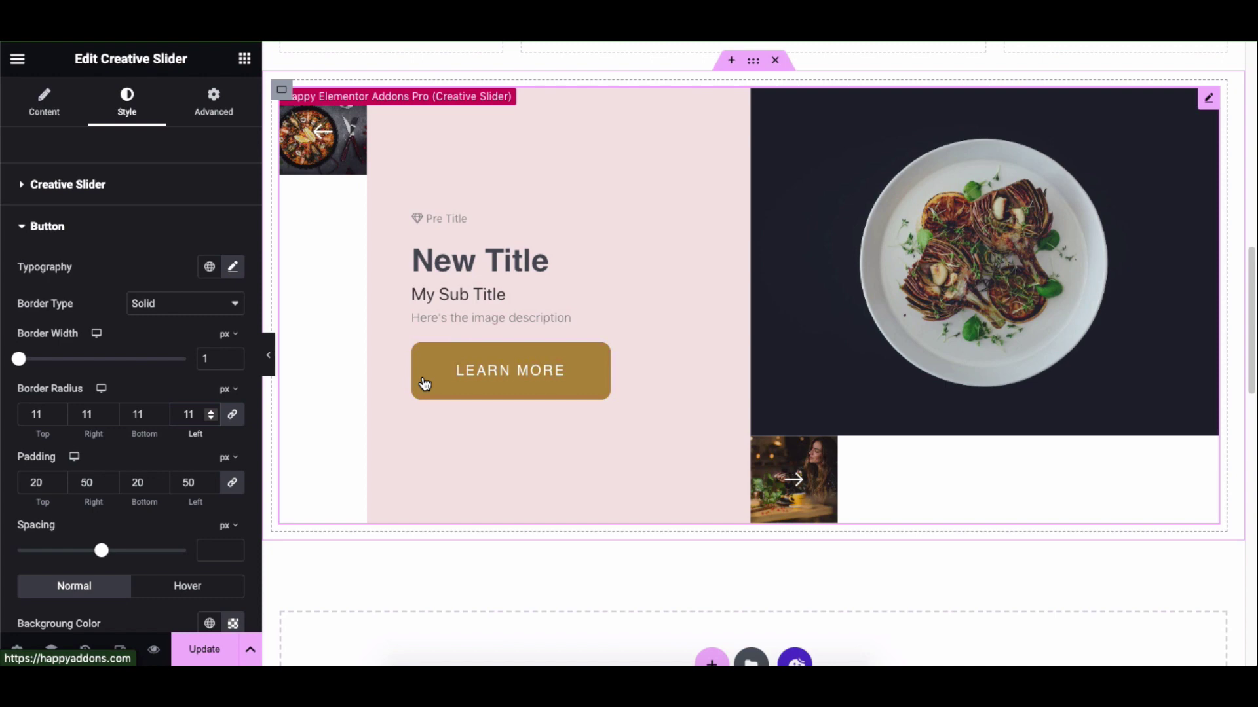
Try a linked padding of 39 px and a spacing of 3 px on the button, and clear both settings
{"action": "key", "text": "BackSpace"}
{"action": "key", "text": "BackSpace"}
{"action": "scroll", "coordinate": [131, 393], "scroll_direction": "down", "scroll_amount": 1}
{"action": "left_click_drag", "start_coordinate": [210, 399], "coordinate": [211, 406]}
{"action": "left_click", "coordinate": [224, 405]}
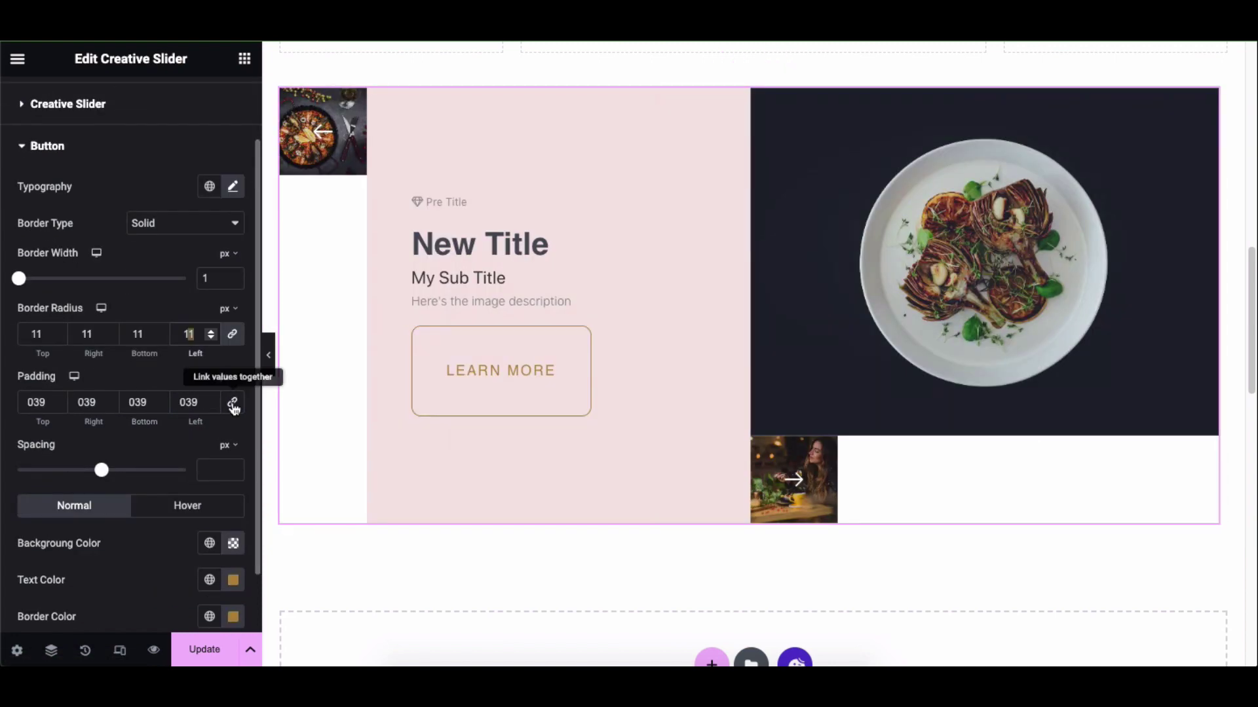
{"action": "left_click", "coordinate": [233, 405]}
{"action": "left_click", "coordinate": [197, 402]}
{"action": "key", "text": "BackSpace"}
{"action": "key", "text": "BackSpace"}
{"action": "key", "text": "BackSpace"}
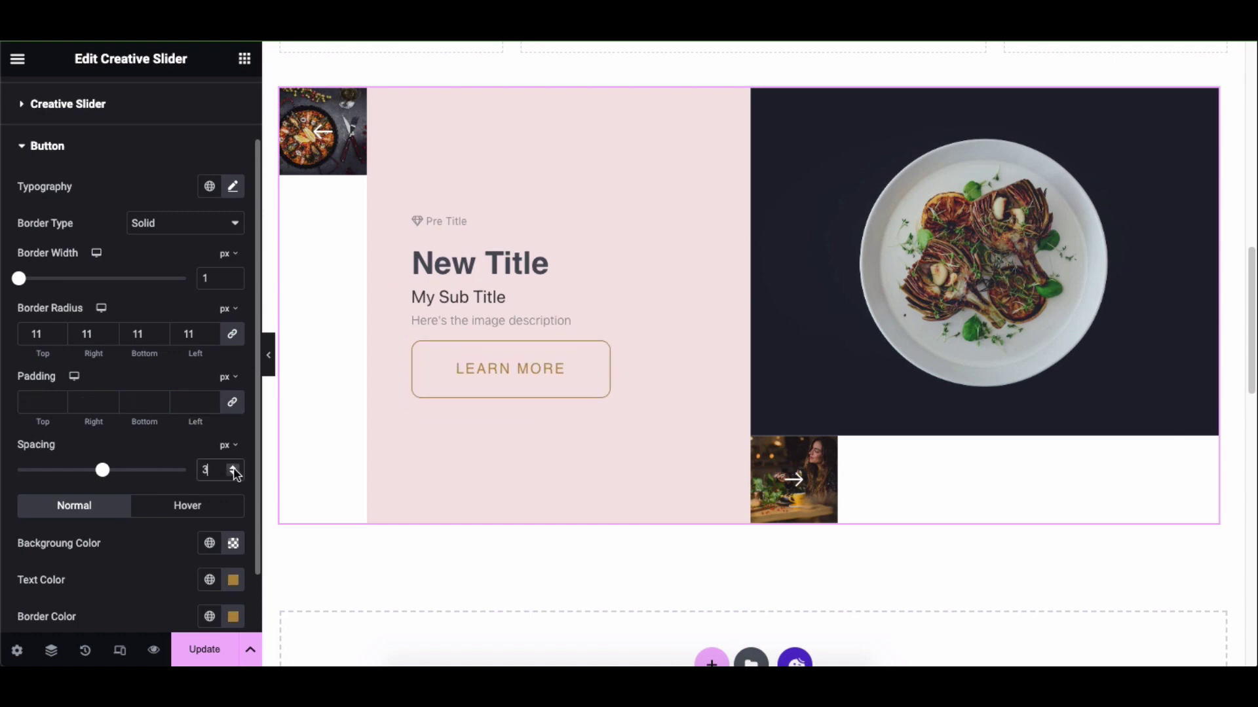
{"action": "left_click", "coordinate": [234, 471]}
{"action": "scroll", "coordinate": [234, 473], "scroll_direction": "down", "scroll_amount": 1}
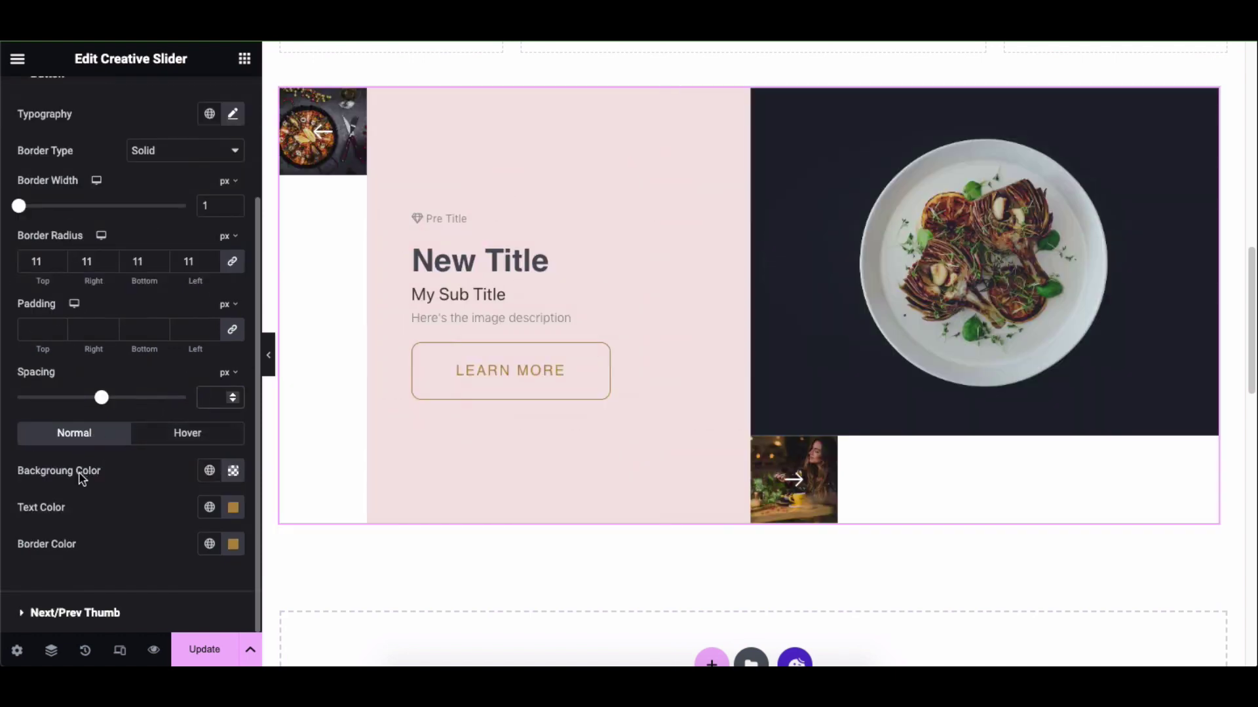
Change the button's normal text color and border color to a near-black shade
{"action": "left_click", "coordinate": [233, 508]}
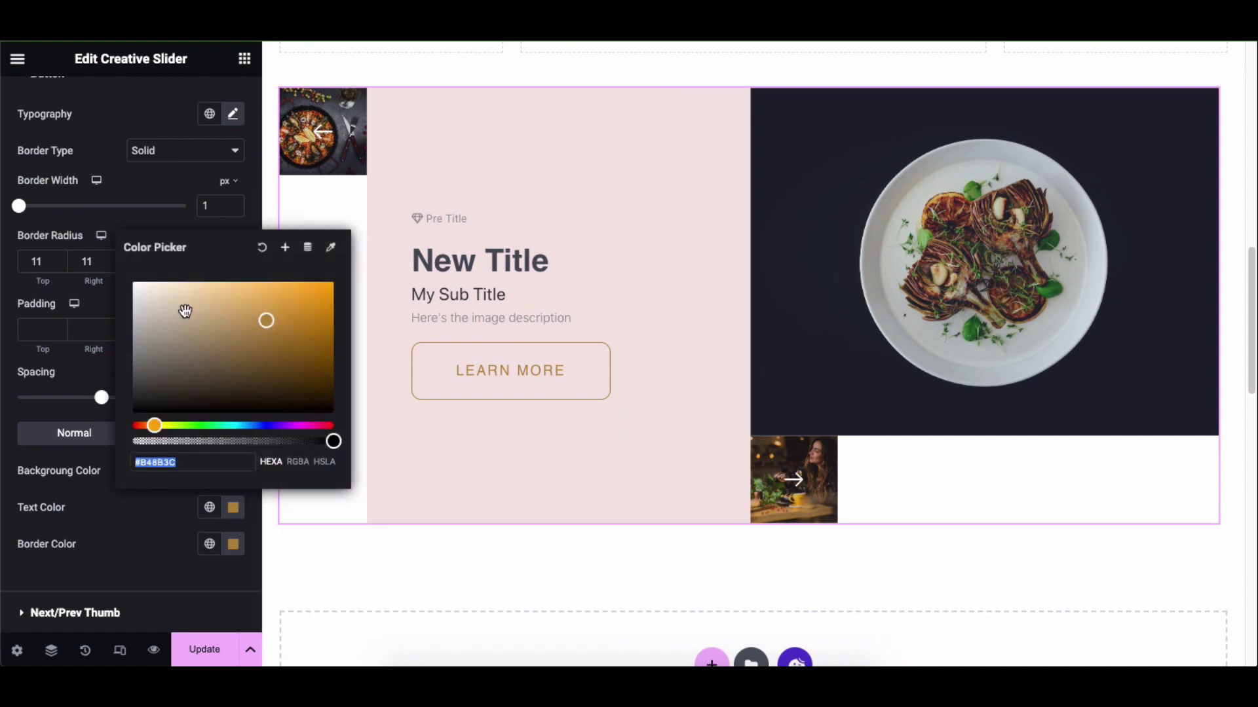
{"action": "left_click", "coordinate": [284, 399]}
{"action": "left_click", "coordinate": [270, 478]}
{"action": "left_click", "coordinate": [233, 545]}
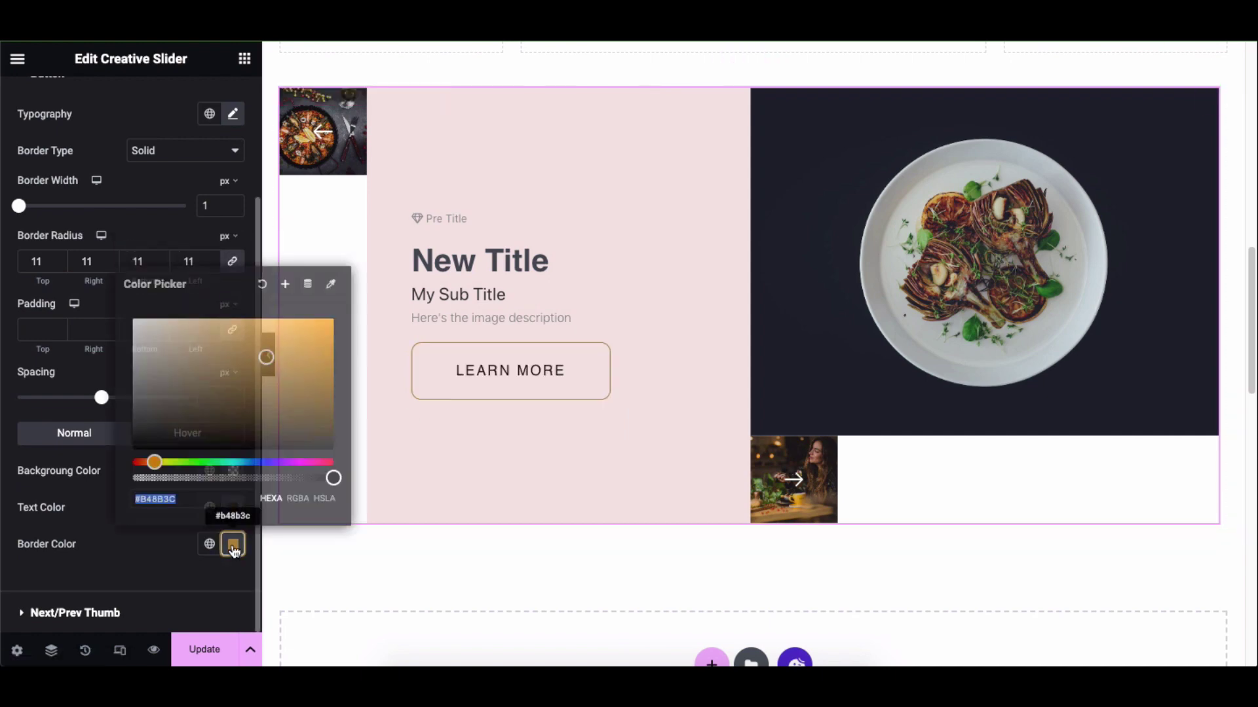
{"action": "left_click", "coordinate": [223, 429]}
{"action": "left_click", "coordinate": [168, 441]}
Set the button's hover background color to #1D0818, adjust its hover border color, and collapse the Button styles
{"action": "left_click", "coordinate": [168, 436]}
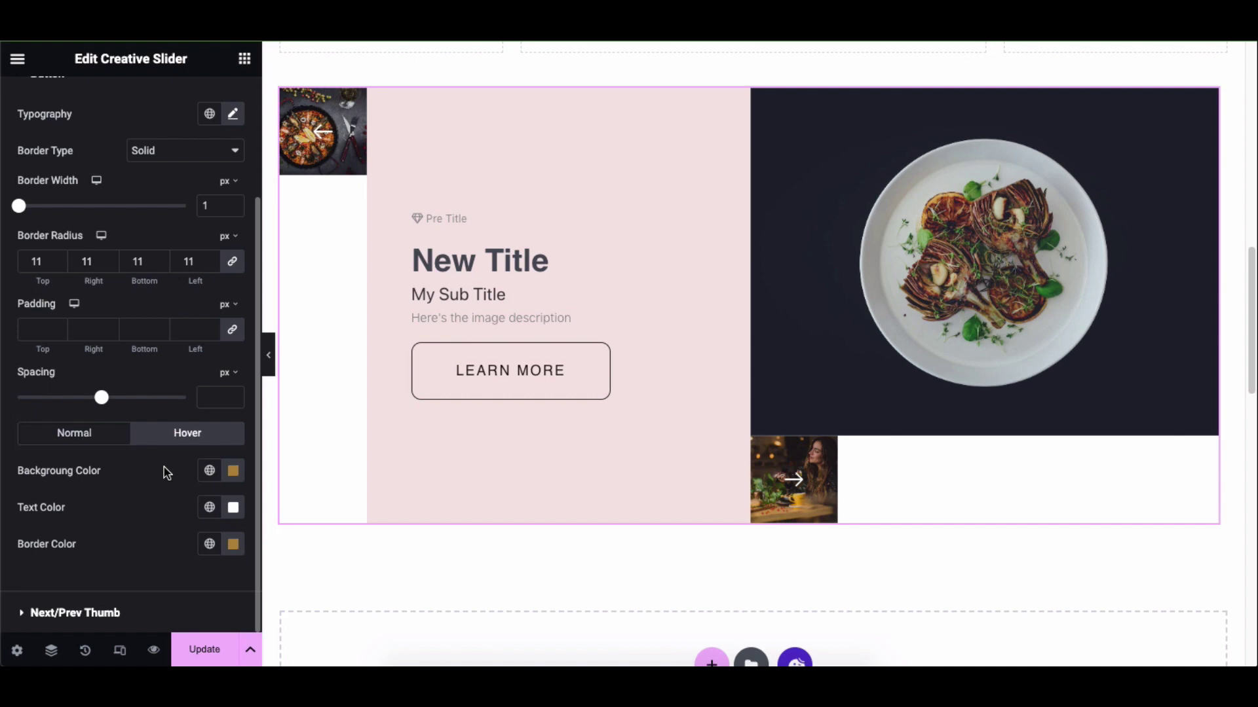
{"action": "left_click", "coordinate": [233, 471]}
{"action": "left_click", "coordinate": [276, 361]}
{"action": "left_click_drag", "start_coordinate": [164, 390], "coordinate": [306, 389]}
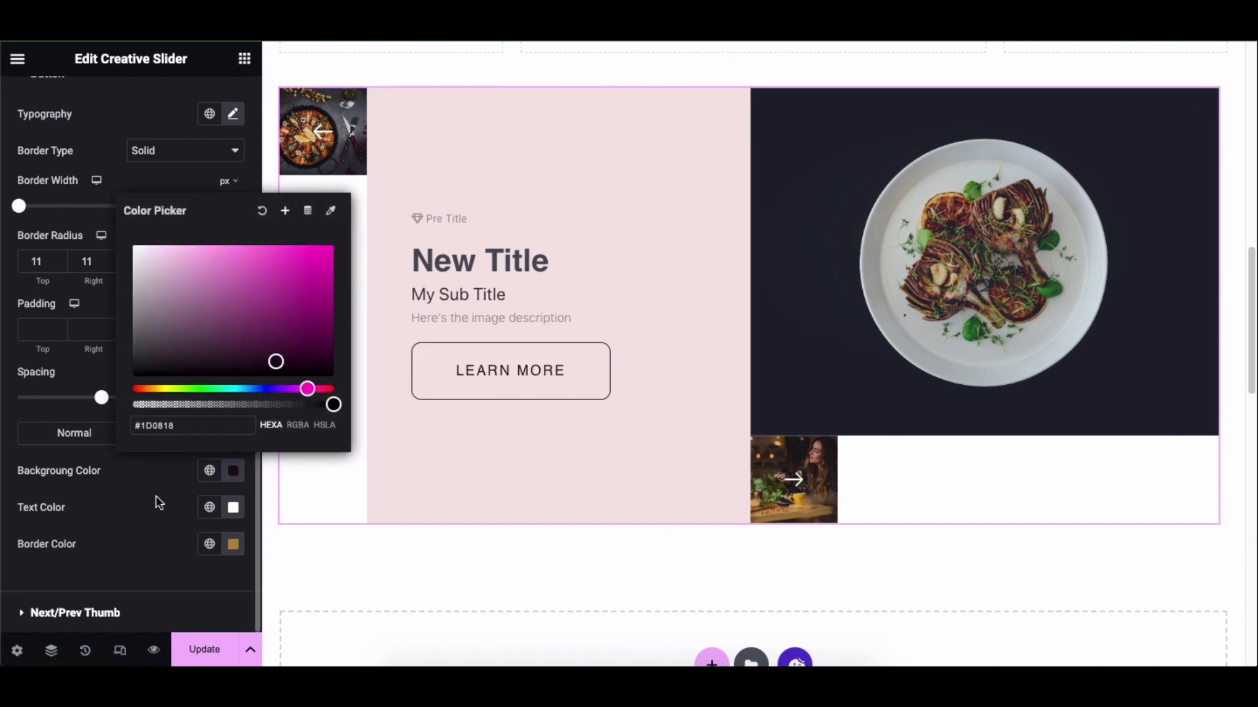
{"action": "left_click", "coordinate": [233, 545]}
{"action": "left_click", "coordinate": [135, 325]}
{"action": "scroll", "coordinate": [118, 531], "scroll_direction": "up", "scroll_amount": 3}
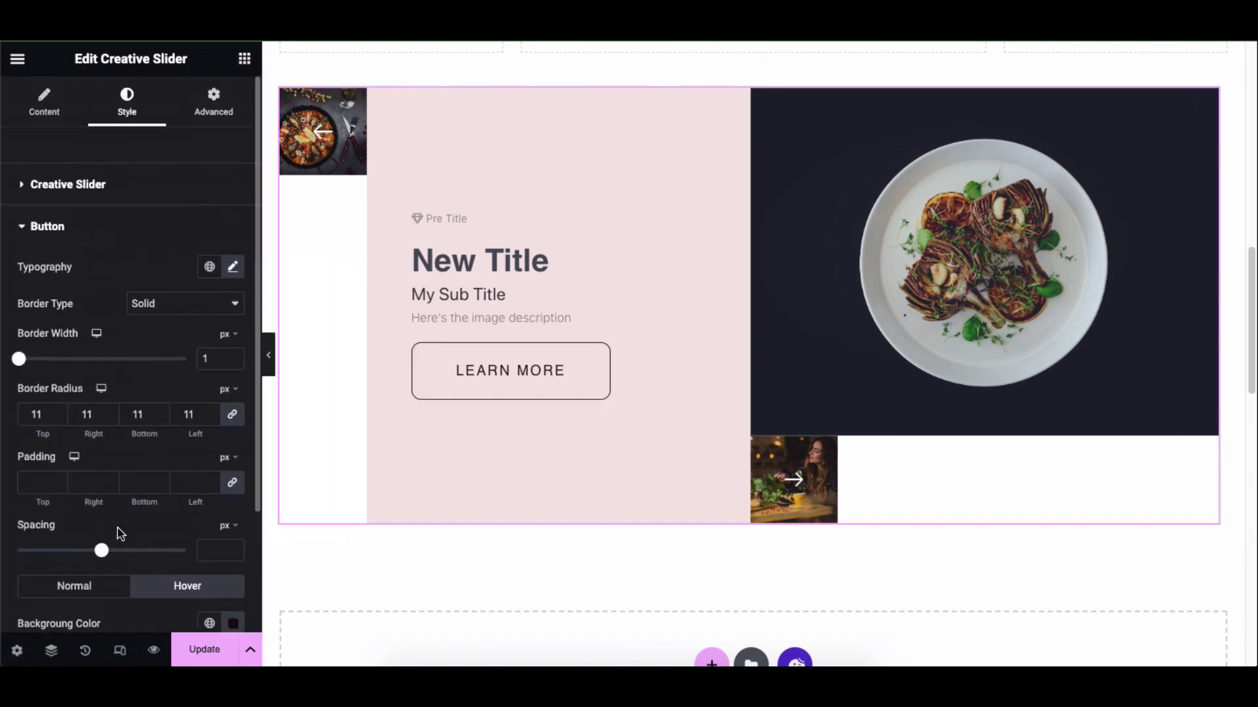
{"action": "left_click", "coordinate": [90, 229]}
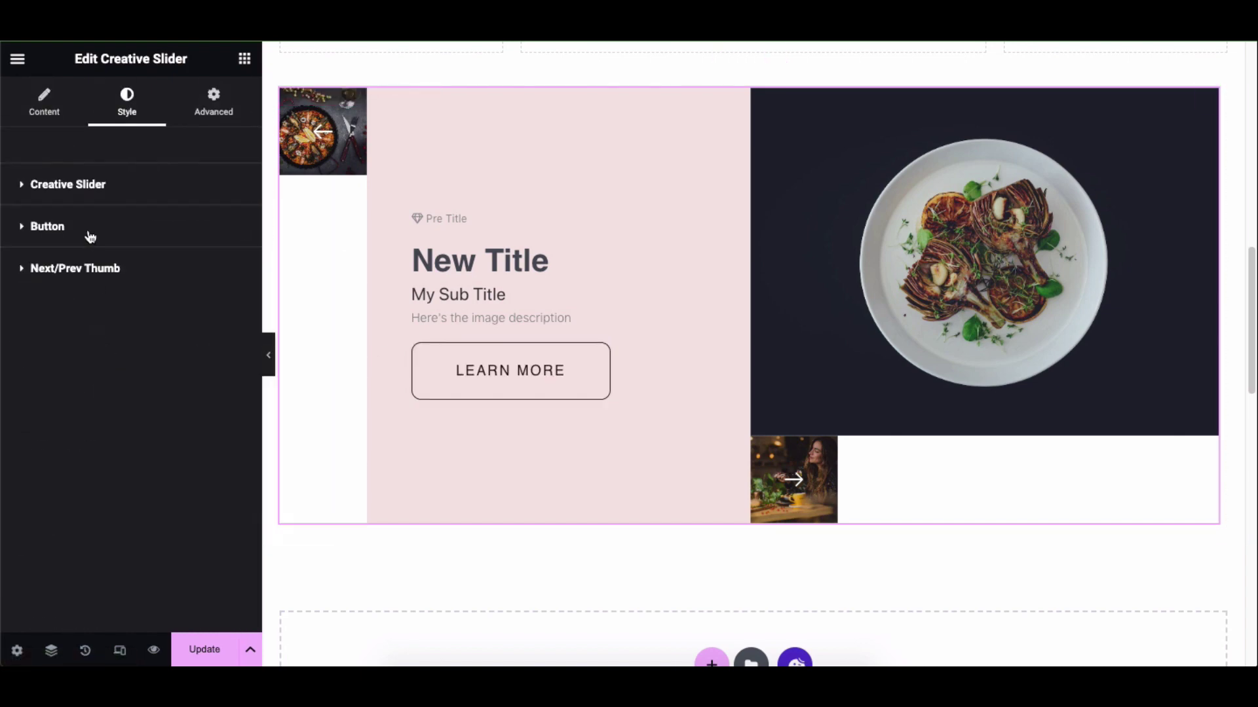
Try an icon size of about 25 px for the Next/Prev Thumb arrows, and clear the value
{"action": "left_click", "coordinate": [97, 269]}
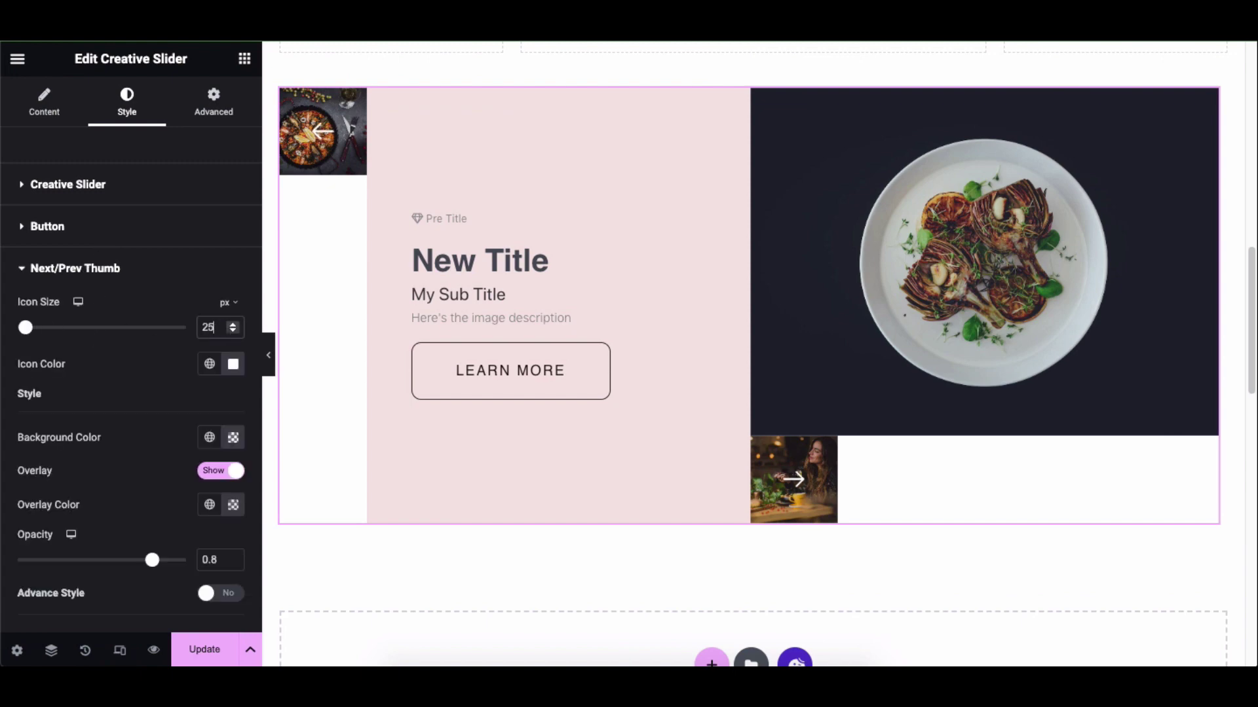
{"action": "key", "text": "Up"}
{"action": "key", "text": "Up"}
{"action": "key", "text": "Up"}
{"action": "key", "text": "Up"}
{"action": "key", "text": "BackSpace"}
{"action": "key", "text": "BackSpace"}
Set the icon color of the Next/Prev thumbnails to #FDFDFD
{"action": "left_click", "coordinate": [234, 364]}
{"action": "left_click", "coordinate": [309, 528]}
{"action": "left_click", "coordinate": [132, 435]}
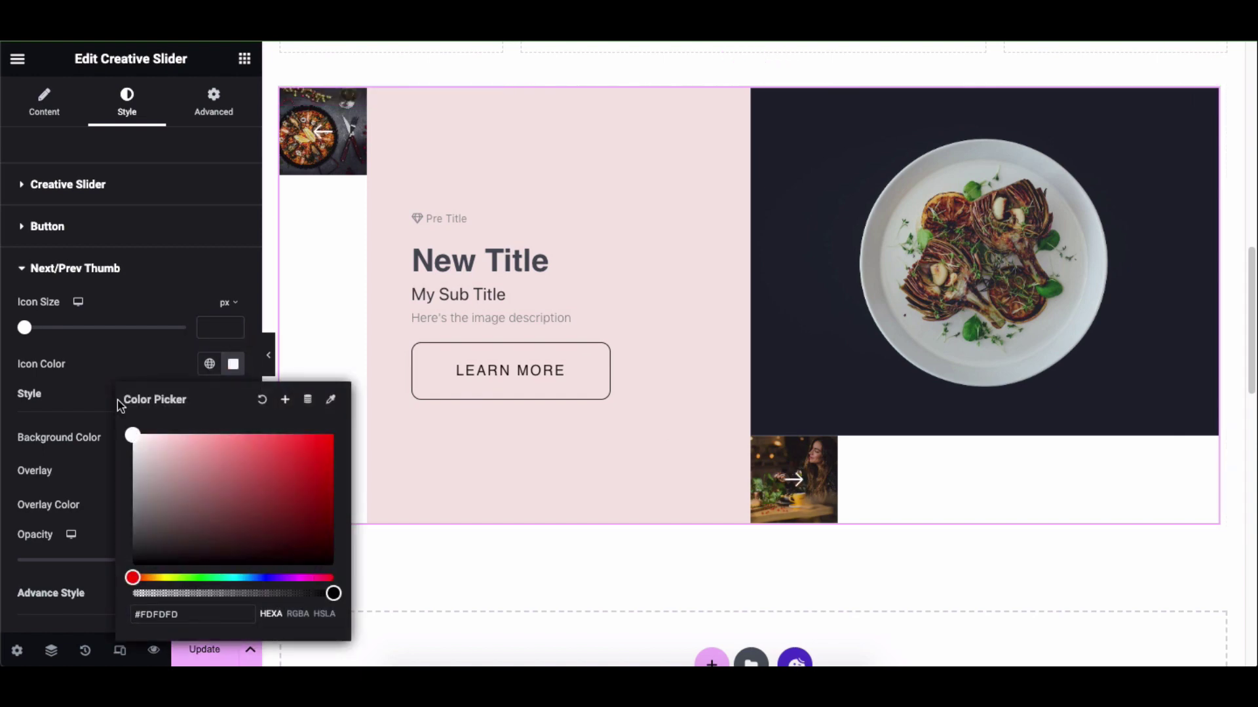
{"action": "left_click", "coordinate": [237, 369]}
Check the thumbnails' background and overlay colors, try hiding the overlay and changing its opacity, and restore the overlay with opacity 0.8
{"action": "left_click", "coordinate": [233, 438]}
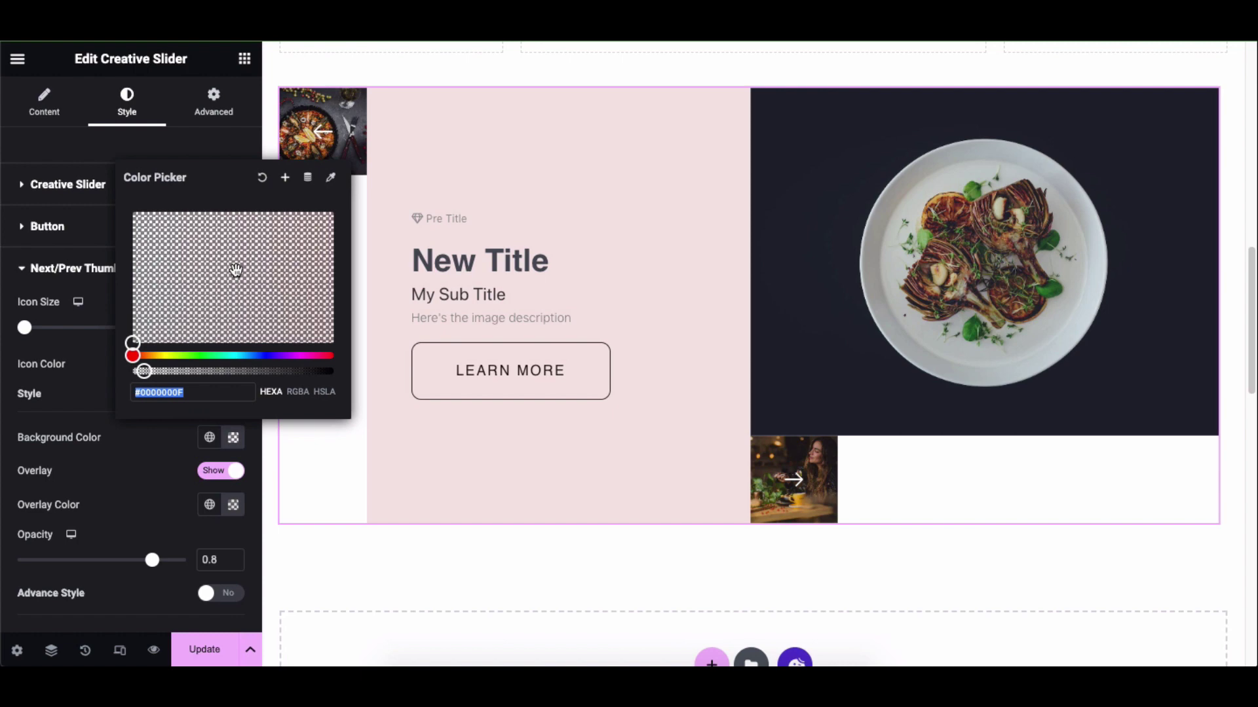
{"action": "left_click", "coordinate": [231, 437]}
{"action": "left_click", "coordinate": [226, 471]}
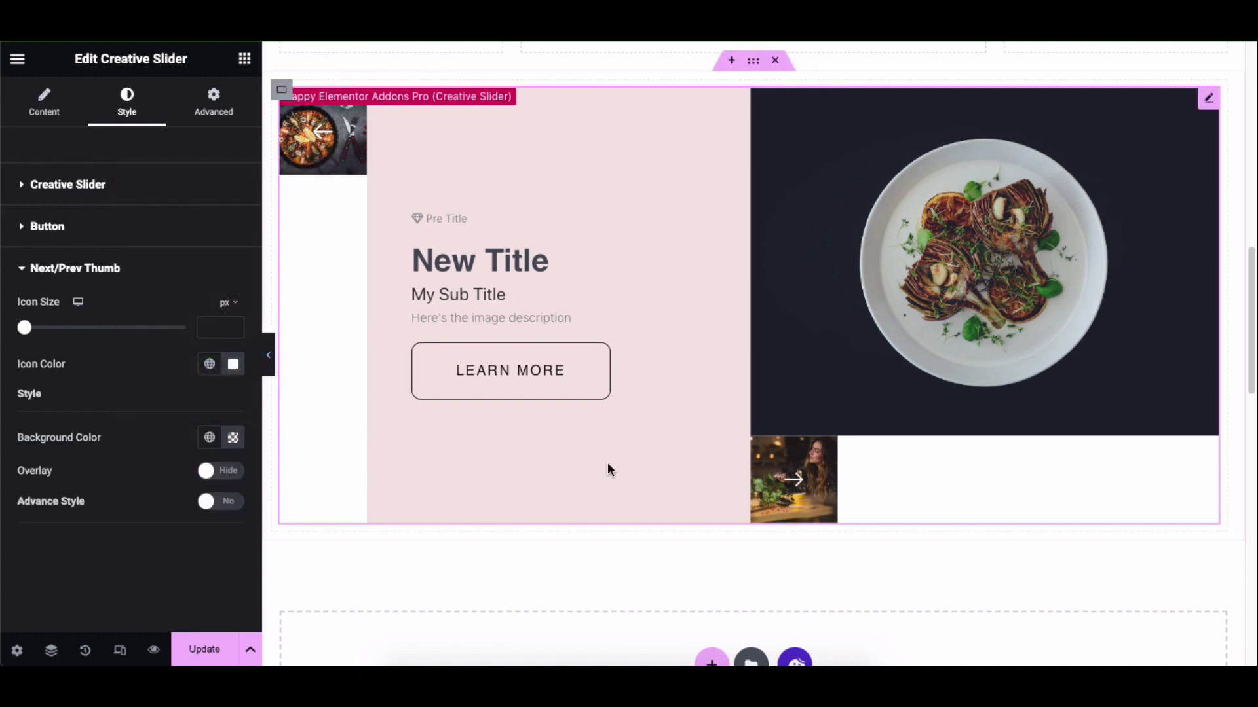
{"action": "left_click", "coordinate": [205, 471]}
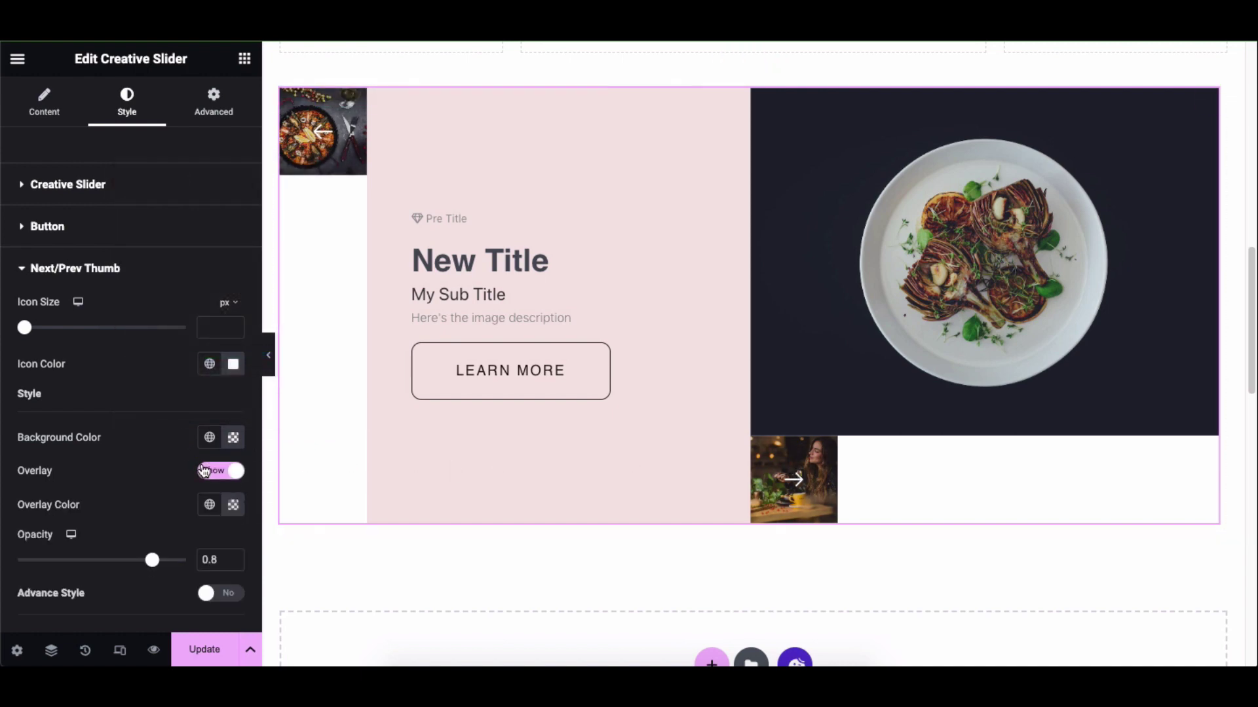
{"action": "left_click", "coordinate": [233, 505]}
{"action": "left_click", "coordinate": [155, 536]}
{"action": "mouse_move", "coordinate": [170, 564]}
{"action": "left_mouse_down"}
{"action": "mouse_move", "coordinate": [82, 564]}
{"action": "mouse_move", "coordinate": [186, 566]}
{"action": "mouse_move", "coordinate": [152, 565]}
{"action": "left_mouse_up"}
Enable Advance Style for the thumbnails, try a width of 137 px and a different height, and return both to 100 px
{"action": "left_click", "coordinate": [220, 593]}
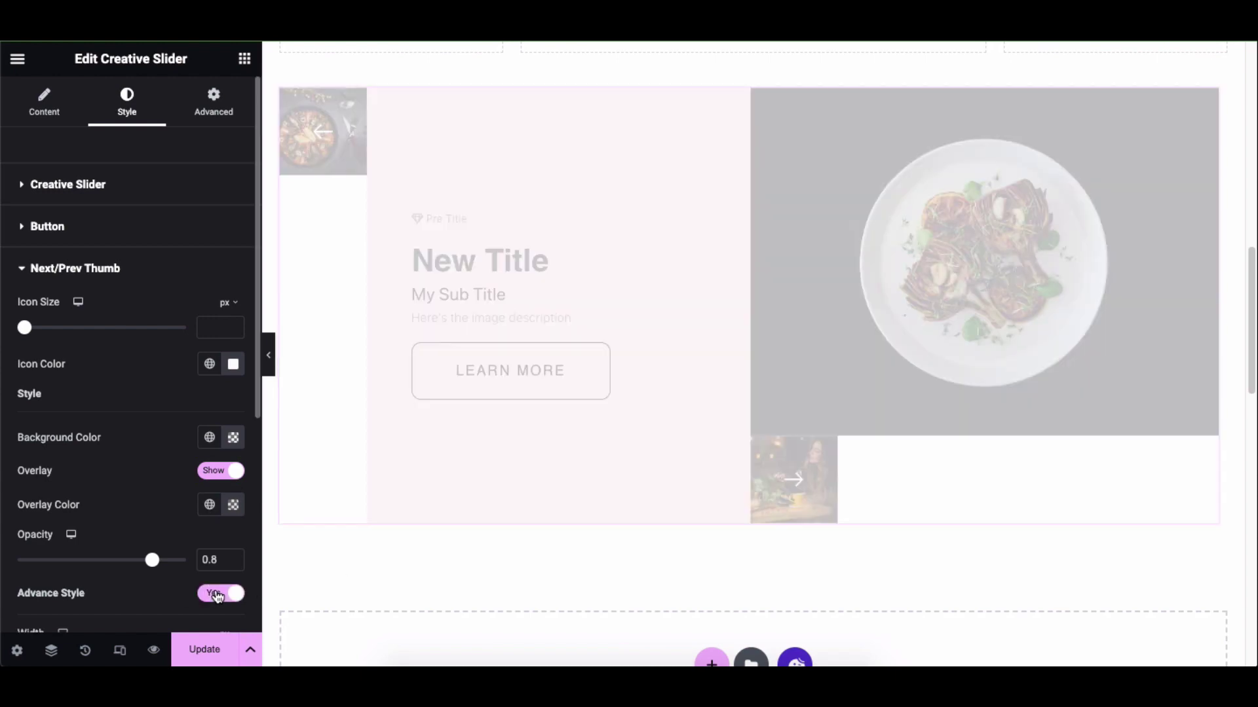
{"action": "scroll", "coordinate": [112, 314], "scroll_direction": "down", "scroll_amount": 5}
{"action": "left_click_drag", "start_coordinate": [102, 312], "coordinate": [134, 313]}
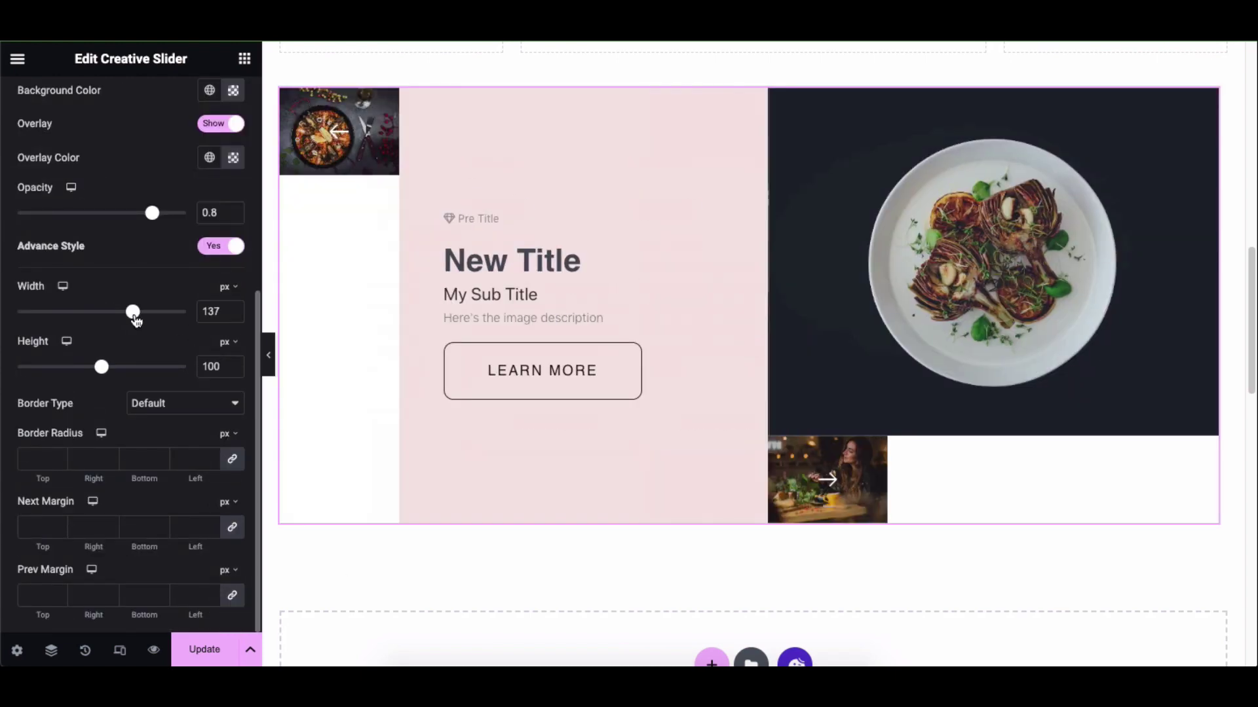
{"action": "key", "text": "ctrl+z"}
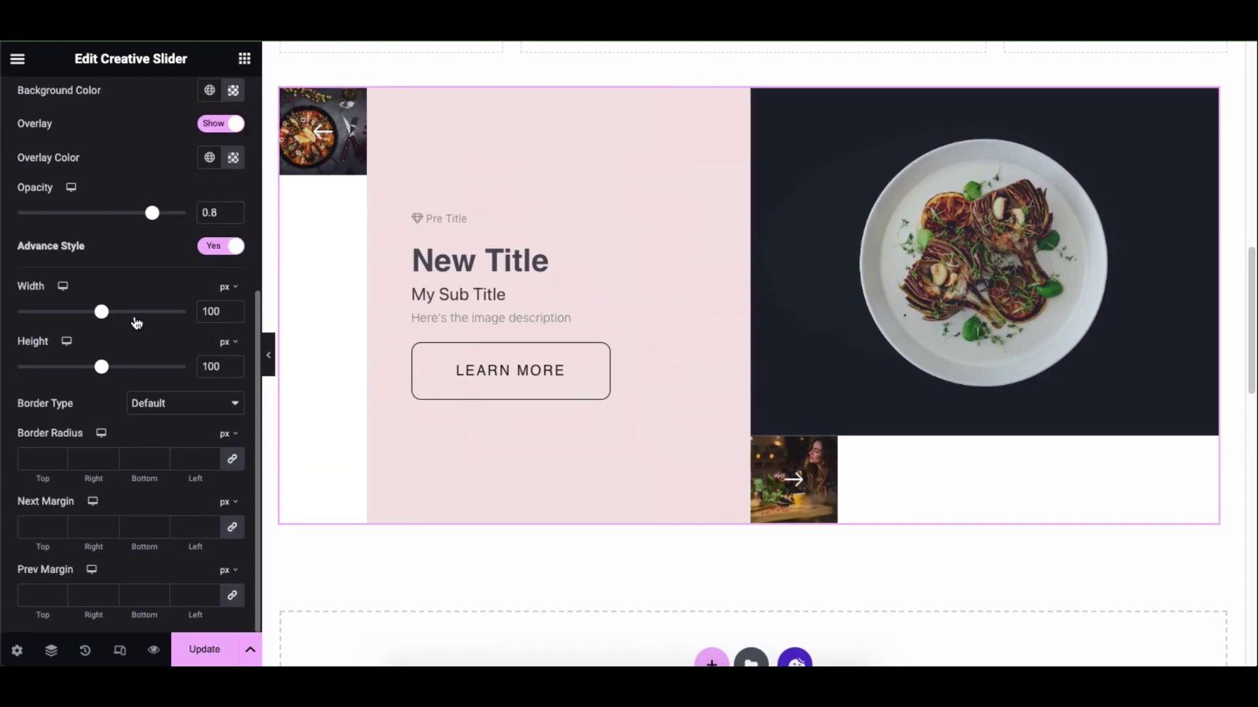
{"action": "left_click", "coordinate": [234, 364]}
{"action": "left_click", "coordinate": [233, 371]}
{"action": "left_click", "coordinate": [234, 364]}
{"action": "left_click", "coordinate": [234, 371]}
Try the None border type on the thumbnails and return it to Default
{"action": "left_click", "coordinate": [188, 404]}
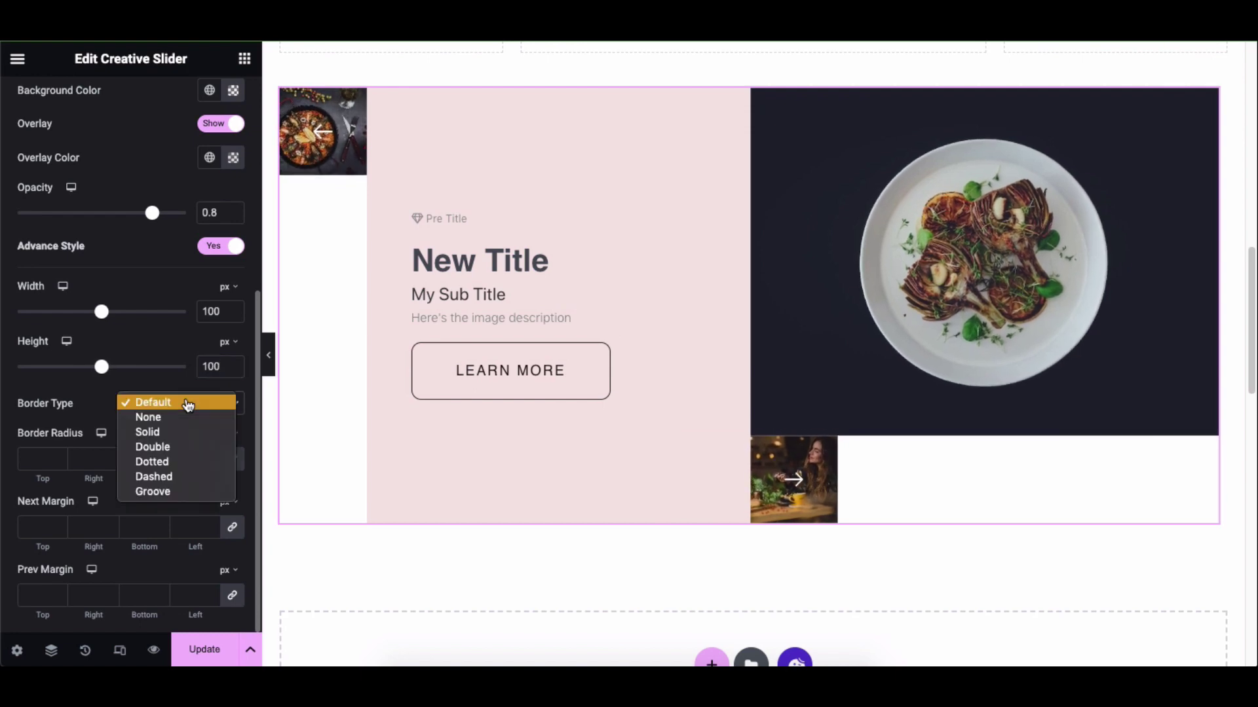
{"action": "left_click", "coordinate": [185, 417]}
{"action": "left_click", "coordinate": [184, 403]}
{"action": "left_click", "coordinate": [184, 417]}
{"action": "left_click", "coordinate": [183, 403]}
{"action": "left_click", "coordinate": [181, 372]}
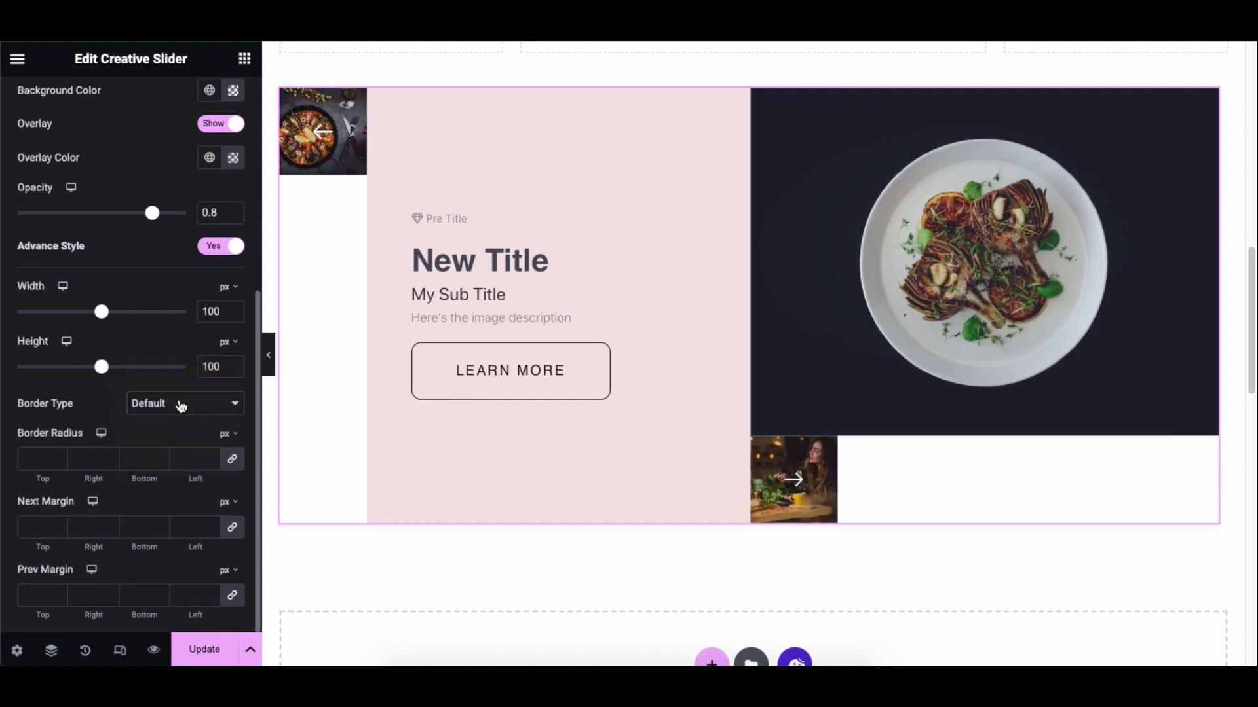
Try a linked border radius of 10 px and a linked Next Margin on the thumbnails, and clear both settings
{"action": "left_click", "coordinate": [194, 458]}
{"action": "type", "text": "10"}
{"action": "key", "text": "BackSpace"}
{"action": "key", "text": "BackSpace"}
{"action": "type", "text": "-4"}
{"action": "scroll", "coordinate": [190, 496], "scroll_direction": "up", "scroll_amount": 1}
{"action": "scroll", "coordinate": [184, 520], "scroll_direction": "down", "scroll_amount": 1}
{"action": "type", "text": "10"}
{"action": "key", "text": "BackSpace"}
{"action": "key", "text": "BackSpace"}
Try a linked Prev Margin of up to 10 px on the thumbnails, clear it, and collapse the Next/Prev Thumb styles
{"action": "left_click", "coordinate": [210, 593]}
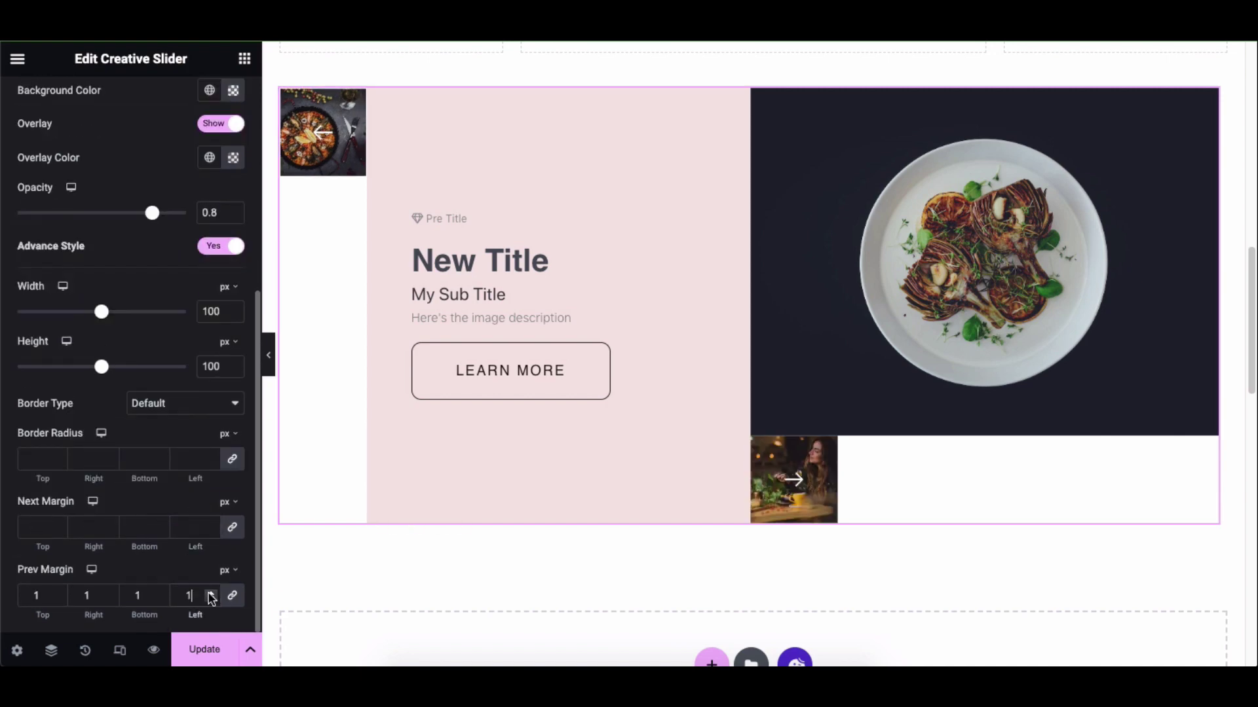
{"action": "type", "text": "0"}
{"action": "key", "text": "BackSpace"}
{"action": "key", "text": "BackSpace"}
{"action": "scroll", "coordinate": [203, 573], "scroll_direction": "up", "scroll_amount": 5}
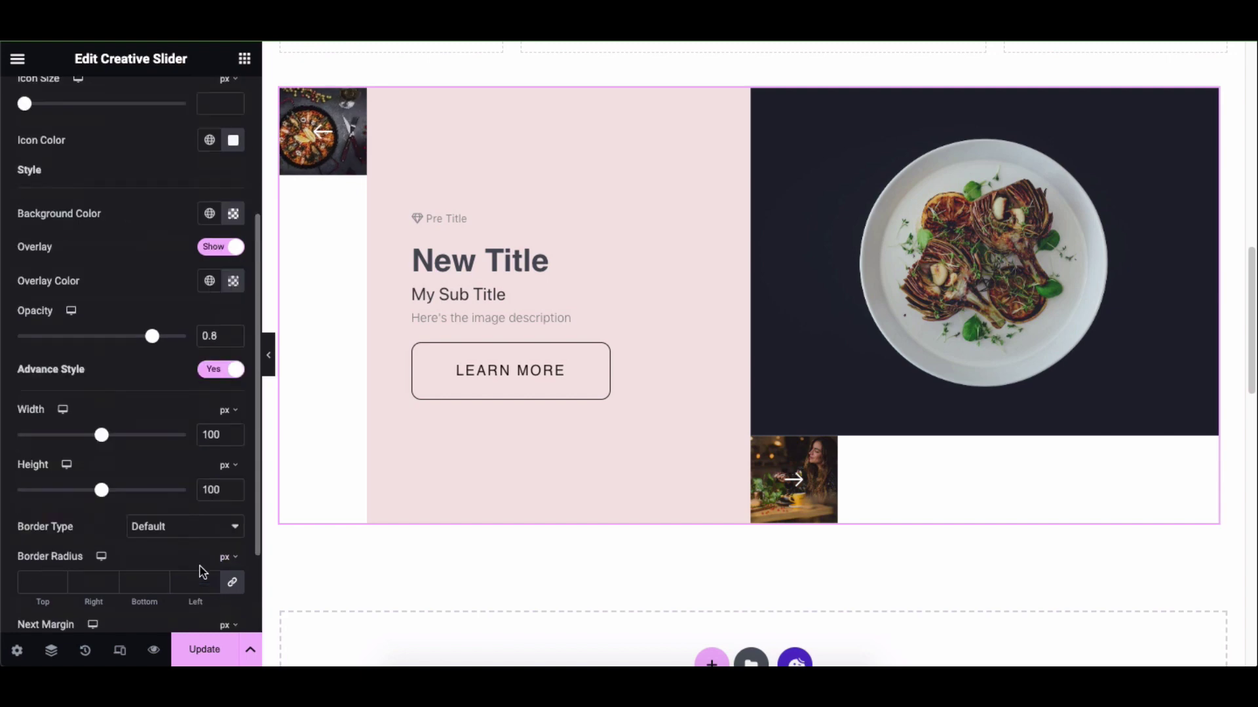
{"action": "left_click", "coordinate": [167, 282]}
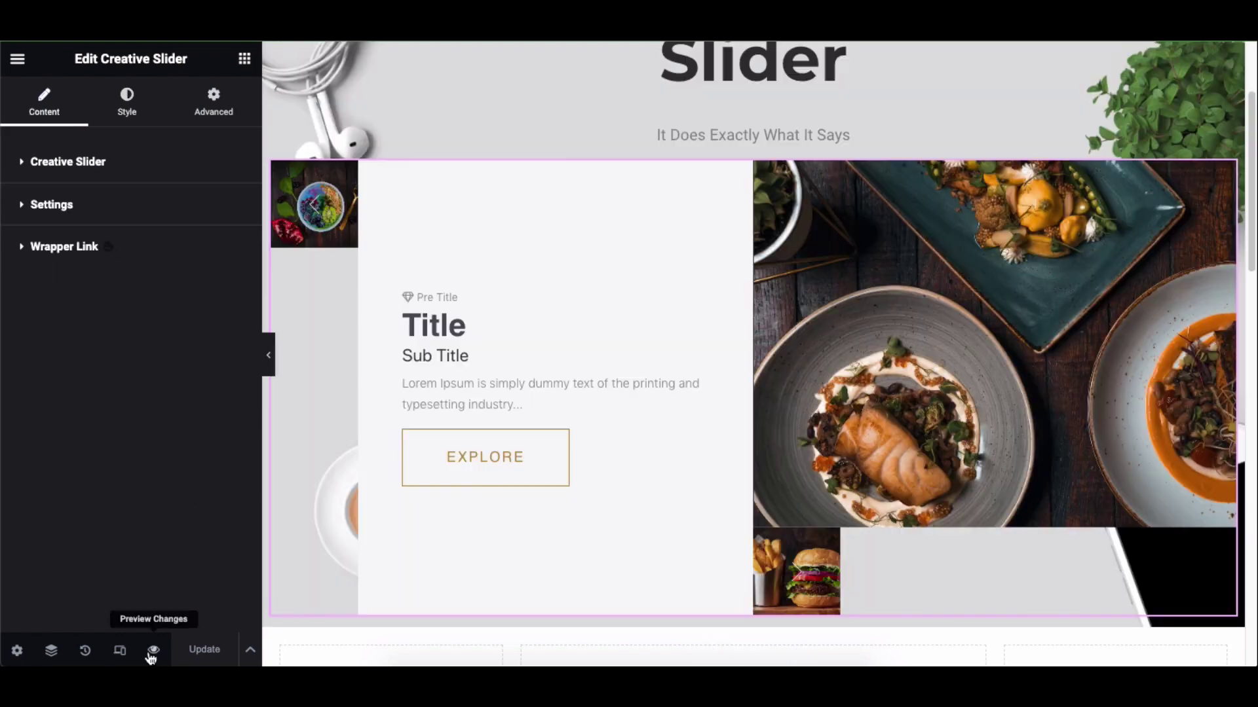
Preview the page and advance the Creative Slider below the heading through several slides
{"action": "left_click", "coordinate": [151, 651]}
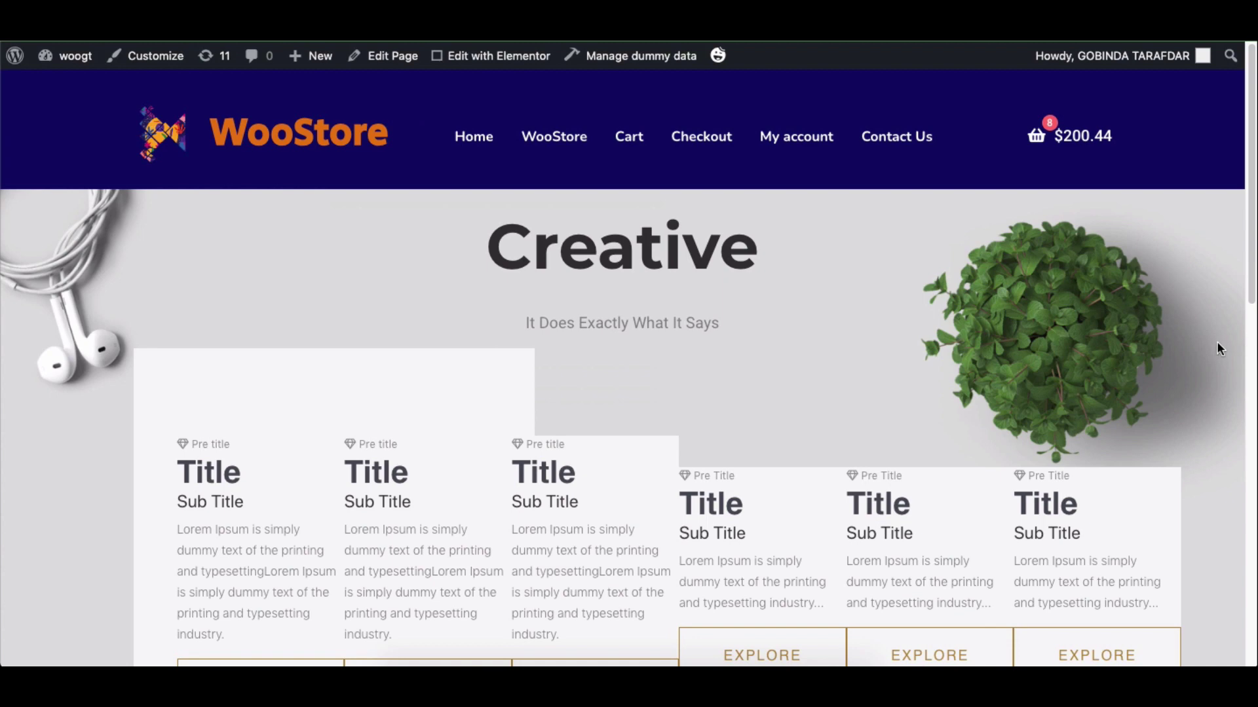
{"action": "scroll", "coordinate": [1217, 340], "scroll_direction": "down", "scroll_amount": 4}
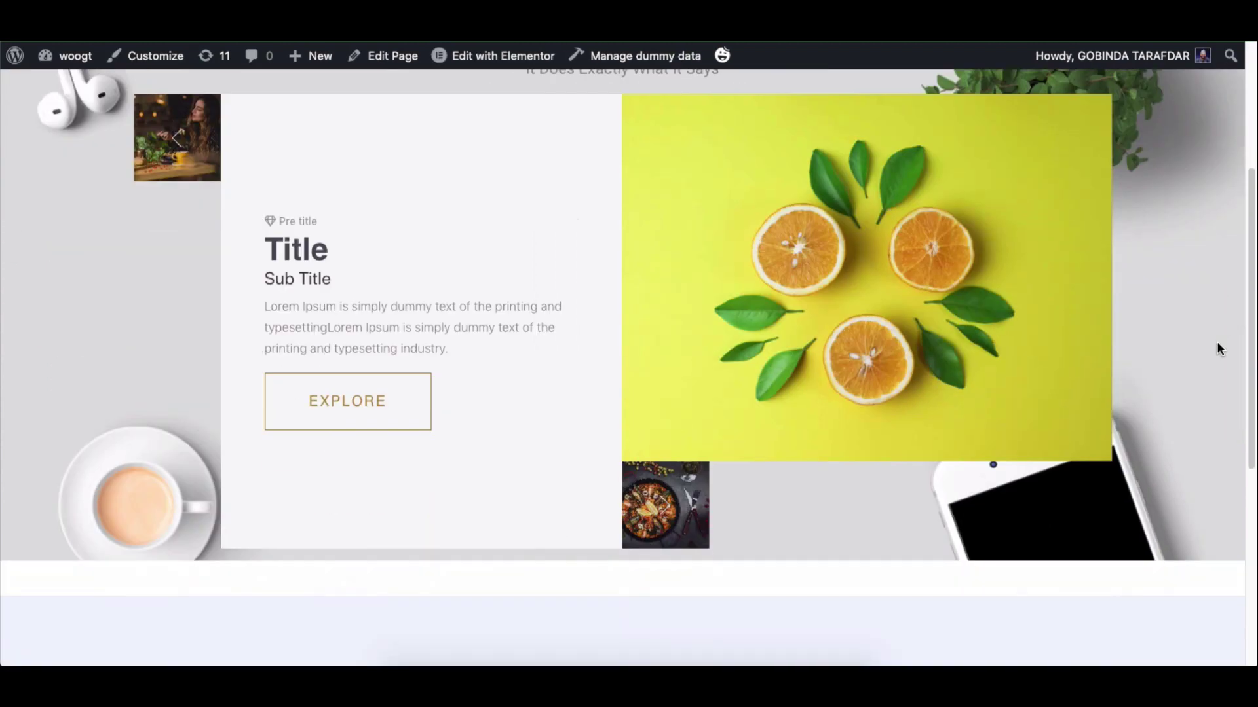
{"action": "scroll", "coordinate": [1216, 341], "scroll_direction": "up", "scroll_amount": 2}
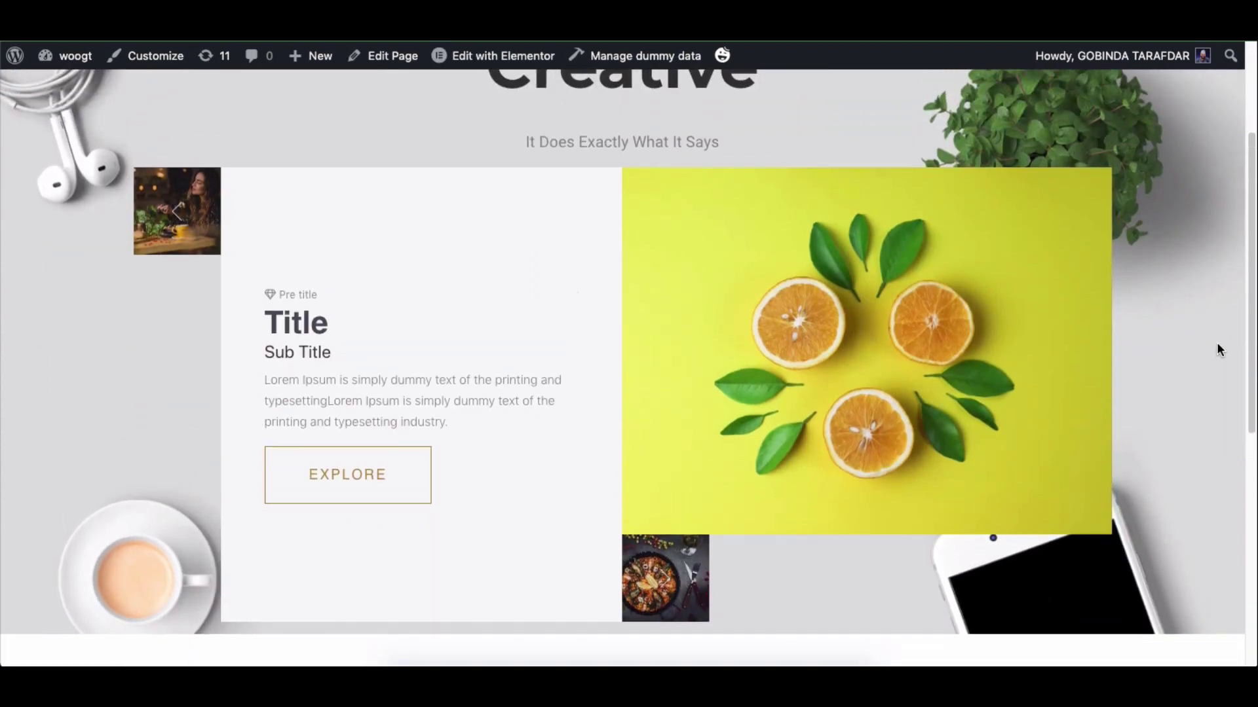
{"action": "scroll", "coordinate": [1216, 343], "scroll_direction": "up", "scroll_amount": 1}
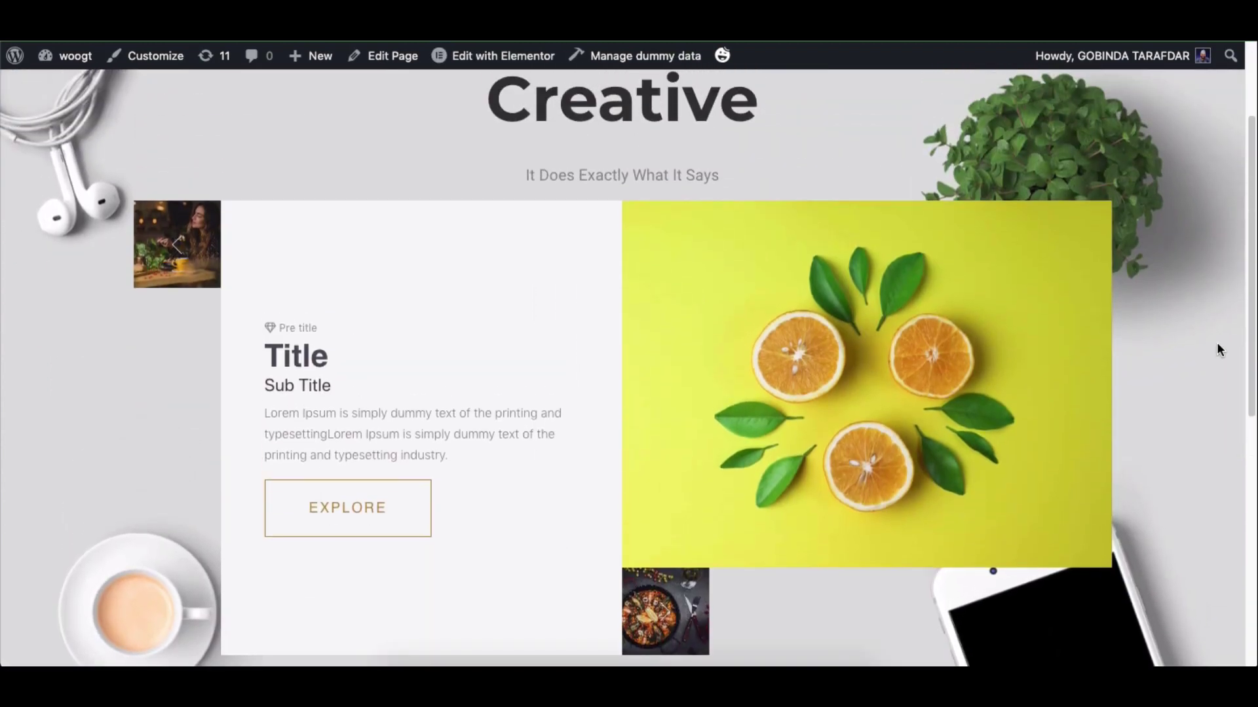
{"action": "left_click", "coordinate": [662, 615]}
{"action": "left_click", "coordinate": [663, 615]}
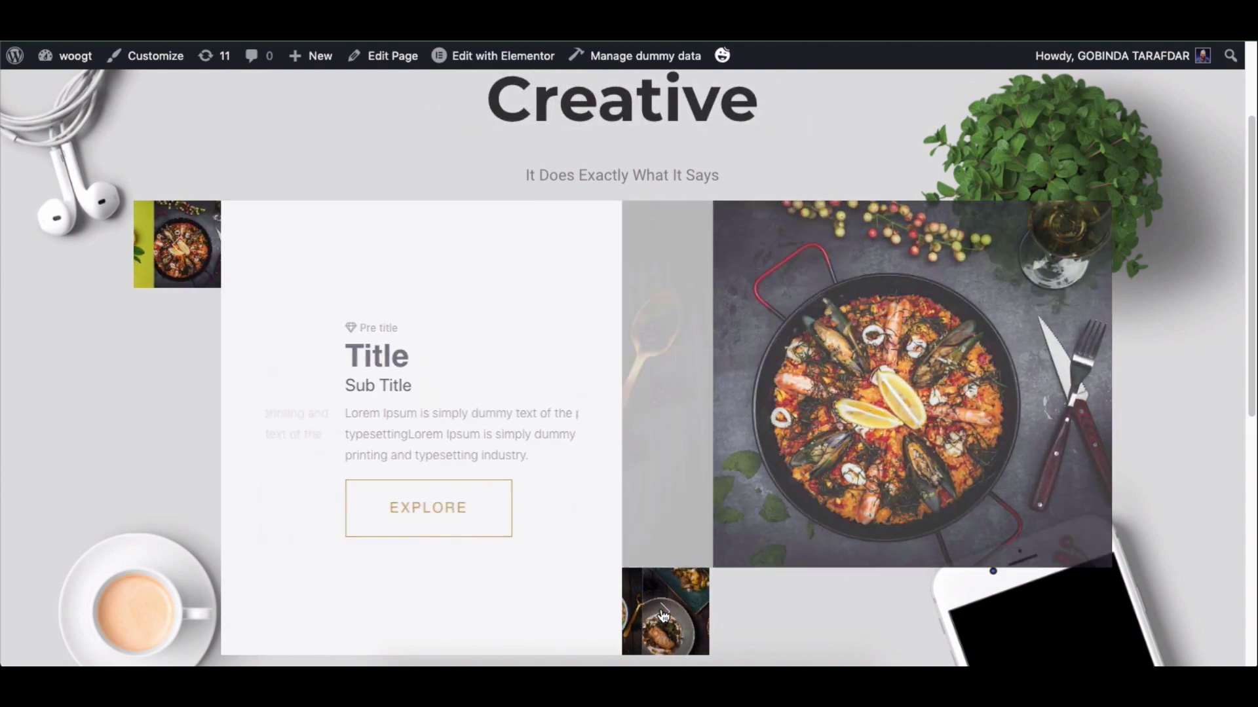
{"action": "left_click", "coordinate": [662, 616]}
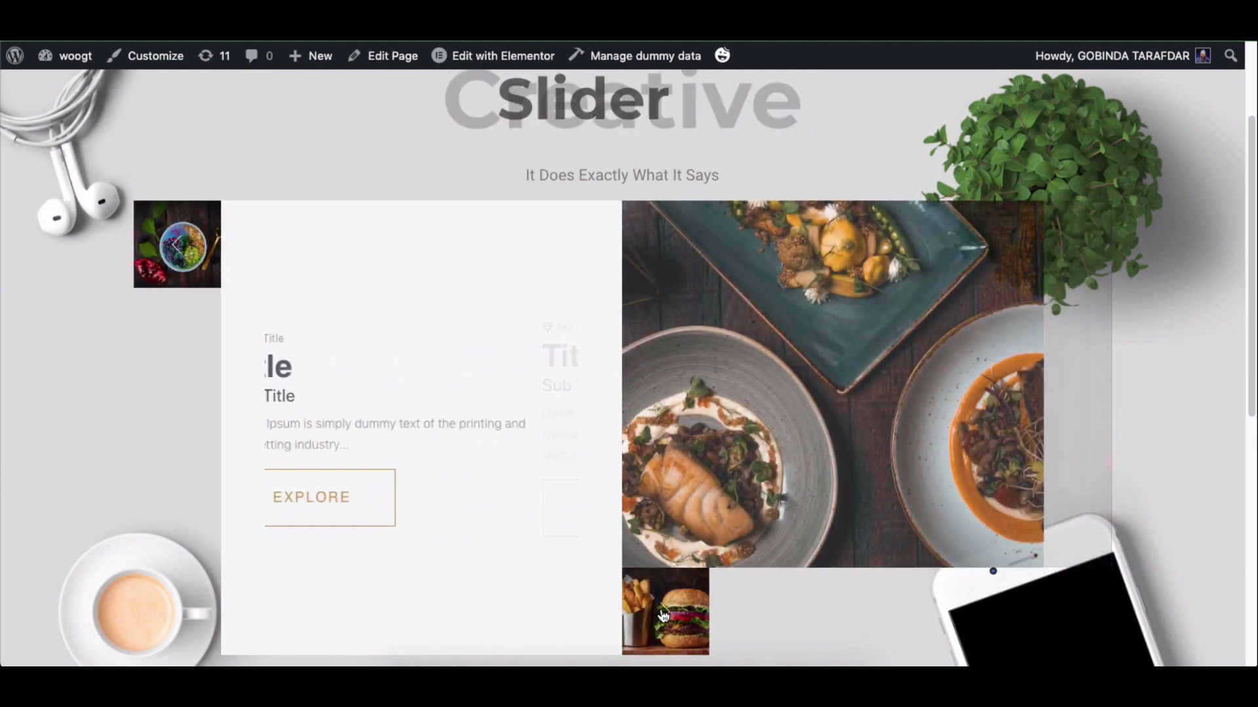